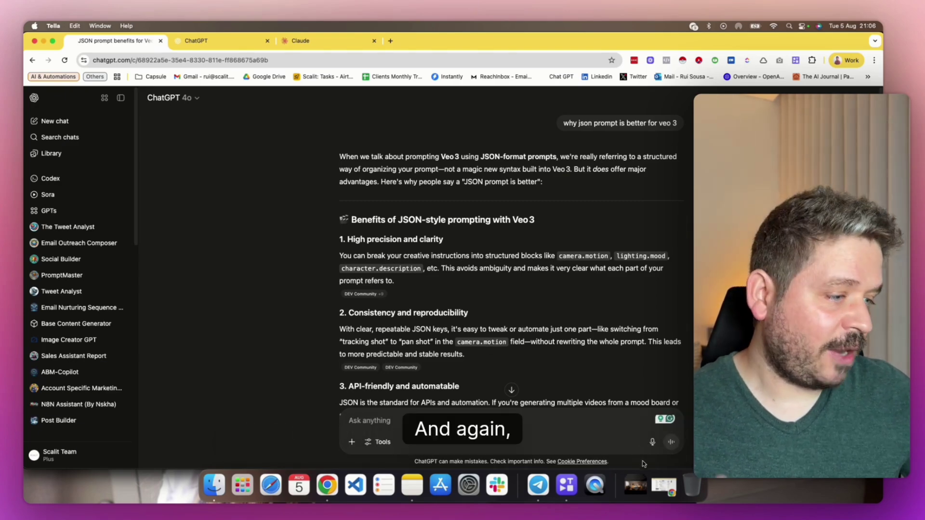
# Open ssstwitter.com_1754409706065.mp4 from Downloads and play the Tesla showroom Veo clip
pyautogui.click(634, 488)
pyautogui.click(642, 341)
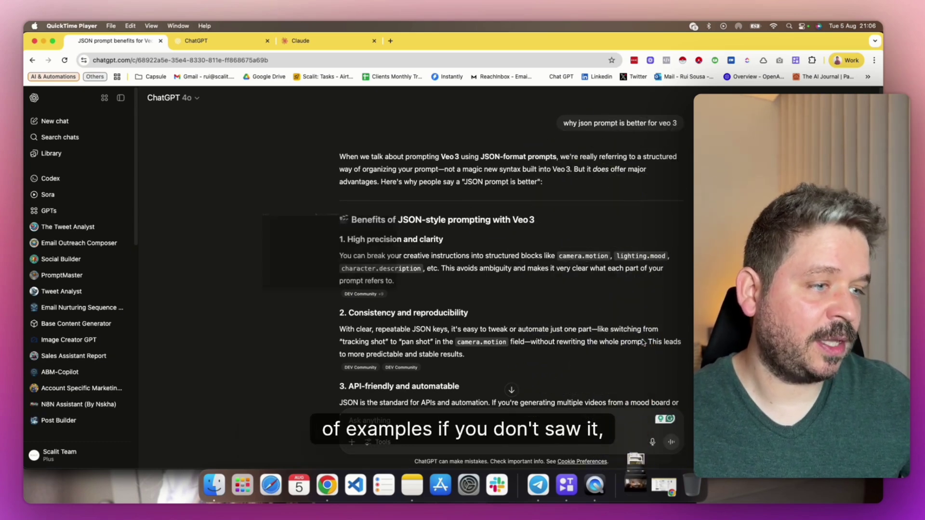
pyautogui.click(330, 348)
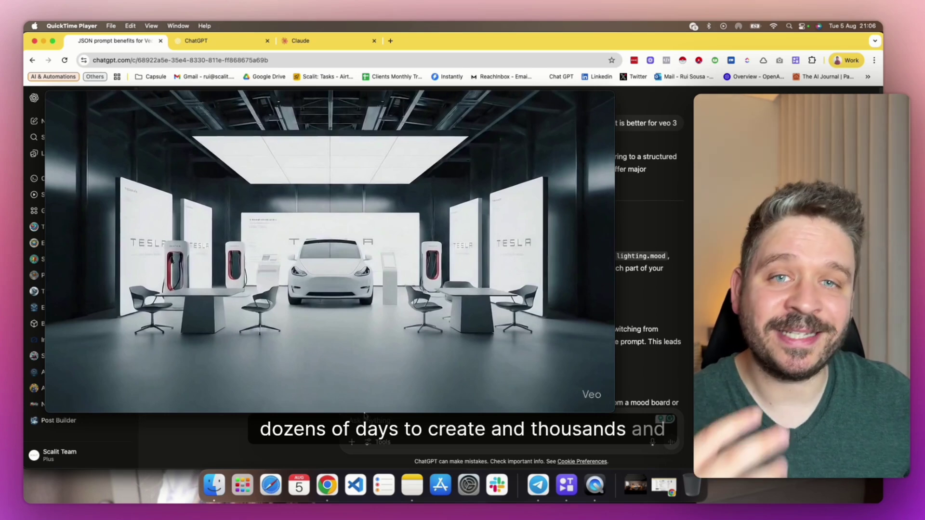
pyautogui.moveTo(407, 361)
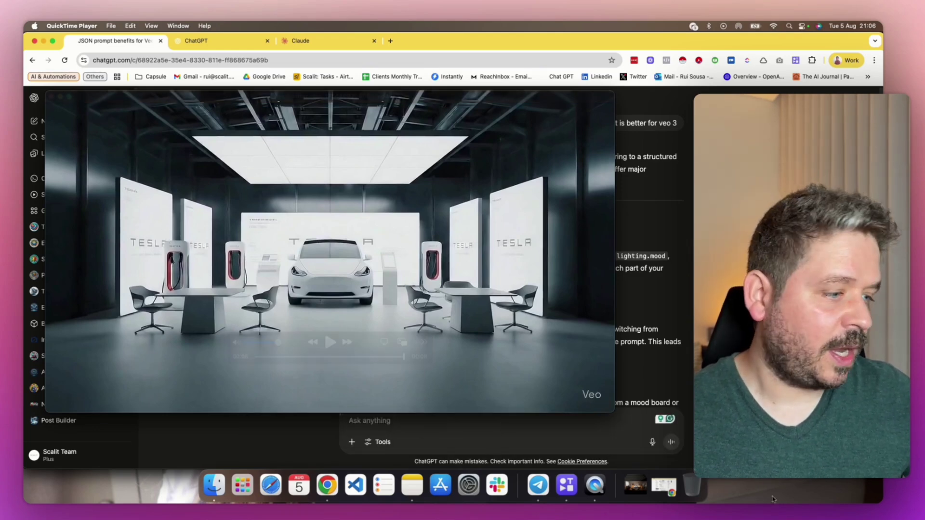
pyautogui.click(635, 485)
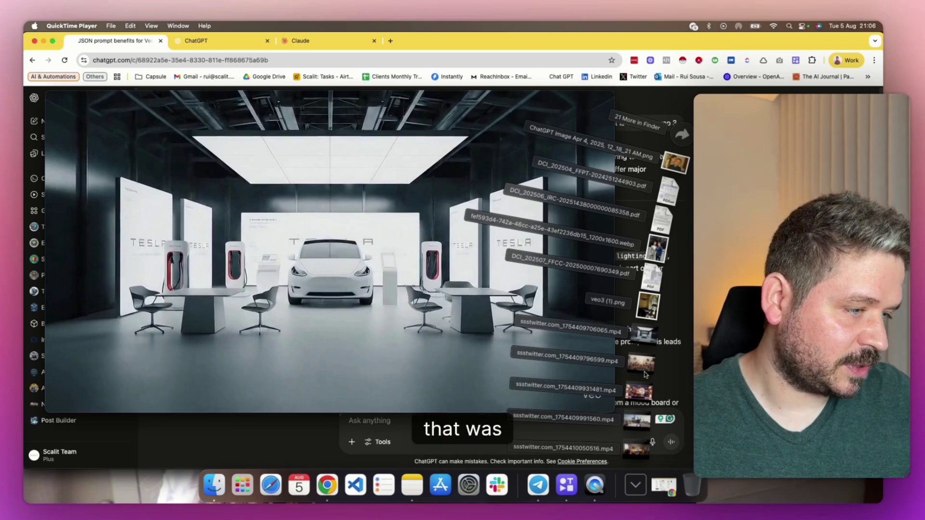
# Watch the IKEA bedroom video, then open and close the Corona beach party clip
pyautogui.click(636, 450)
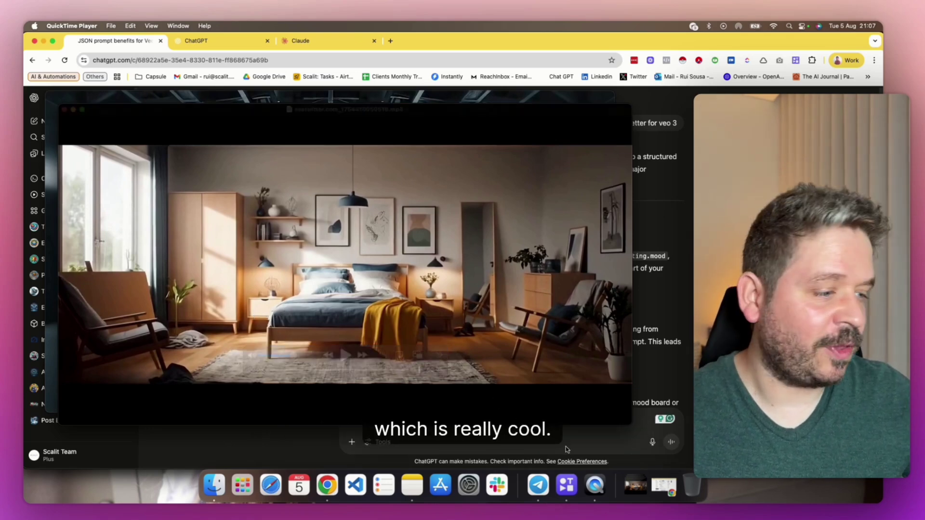
pyautogui.click(628, 483)
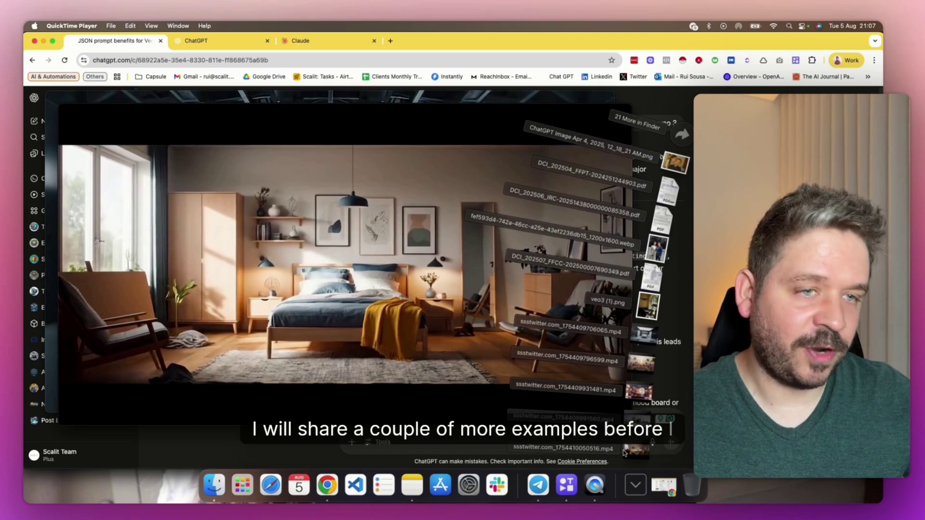
pyautogui.click(639, 366)
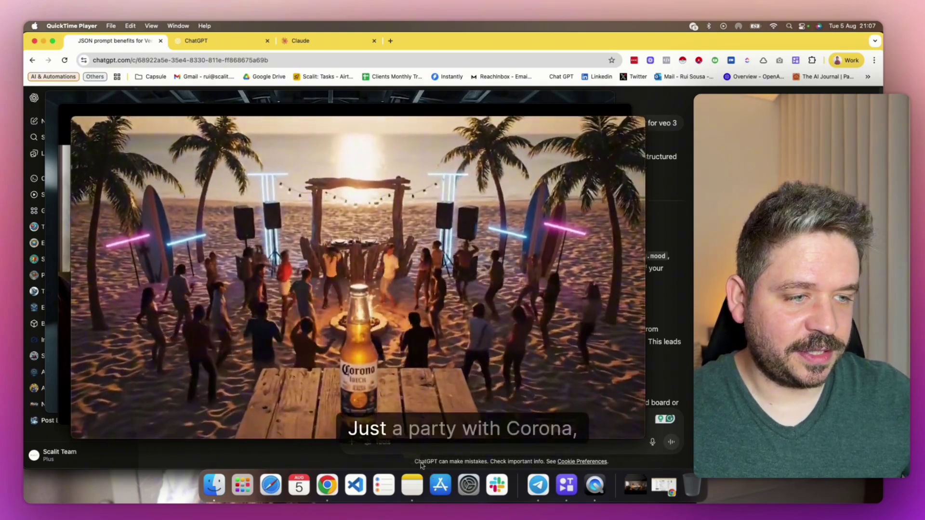
pyautogui.click(77, 122)
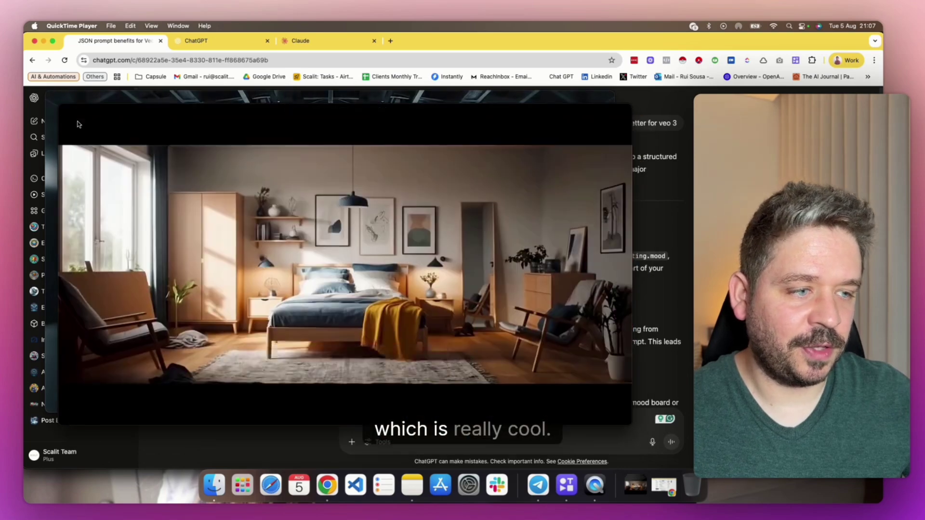
pyautogui.click(636, 485)
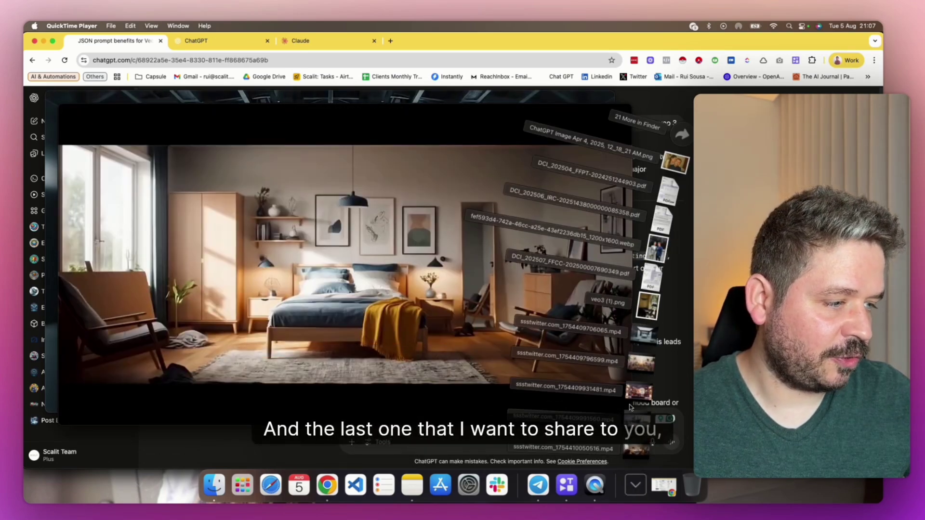
# Play the NYC container video, then open the red panda video from Downloads
pyautogui.click(636, 424)
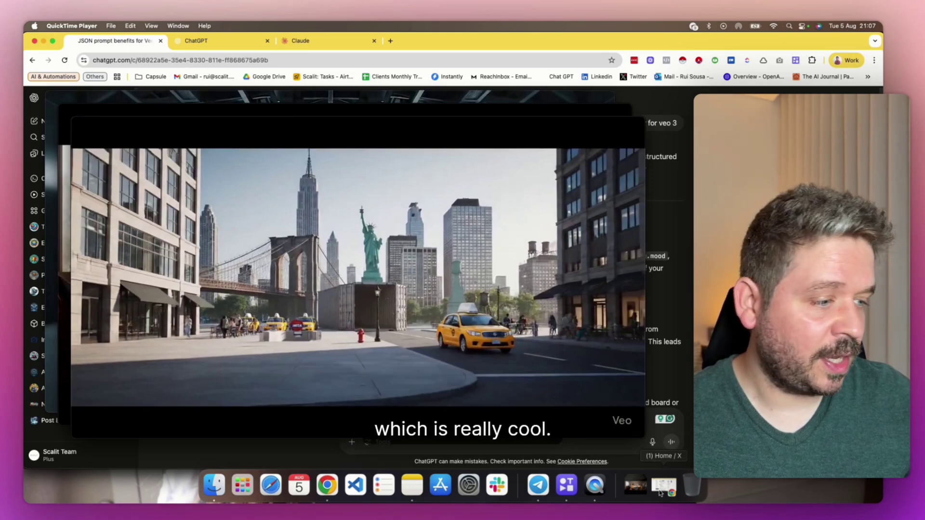
pyautogui.click(639, 491)
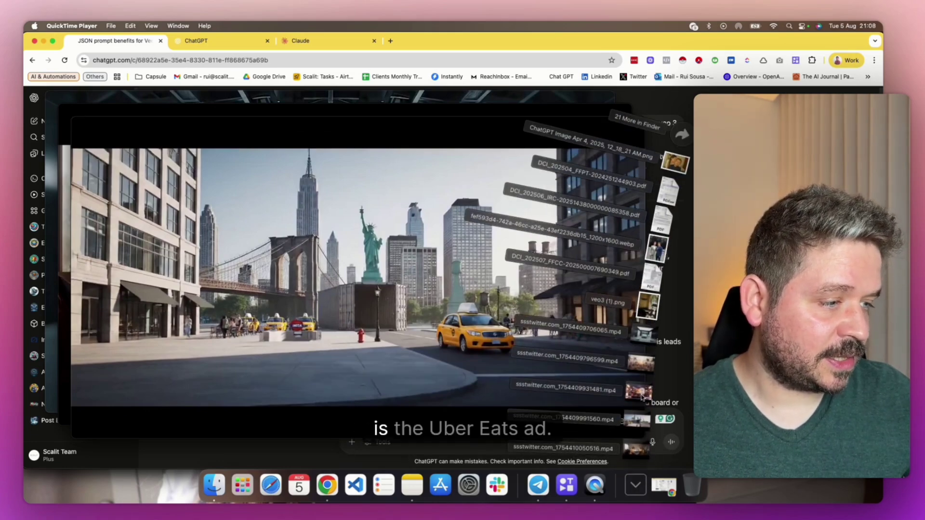
pyautogui.click(548, 371)
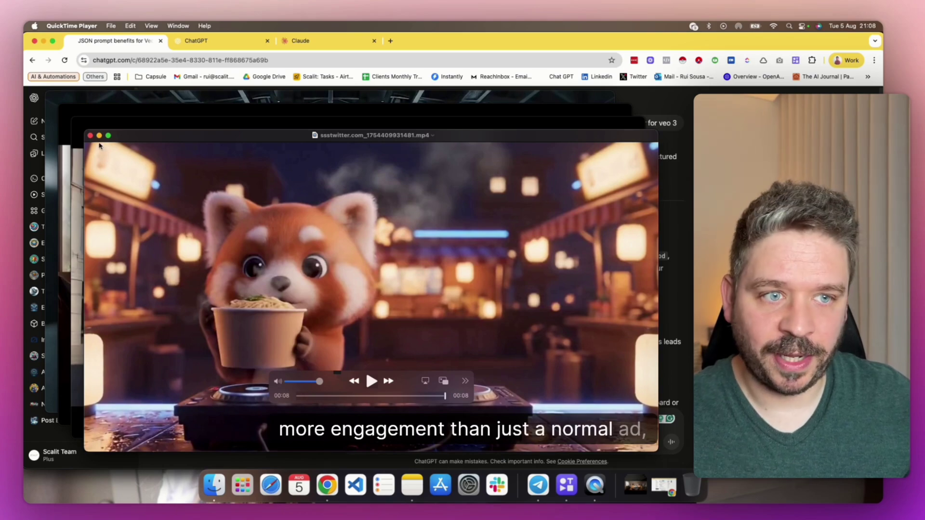
# Close the red panda, city street, bedroom and Tesla showroom video windows
pyautogui.click(90, 135)
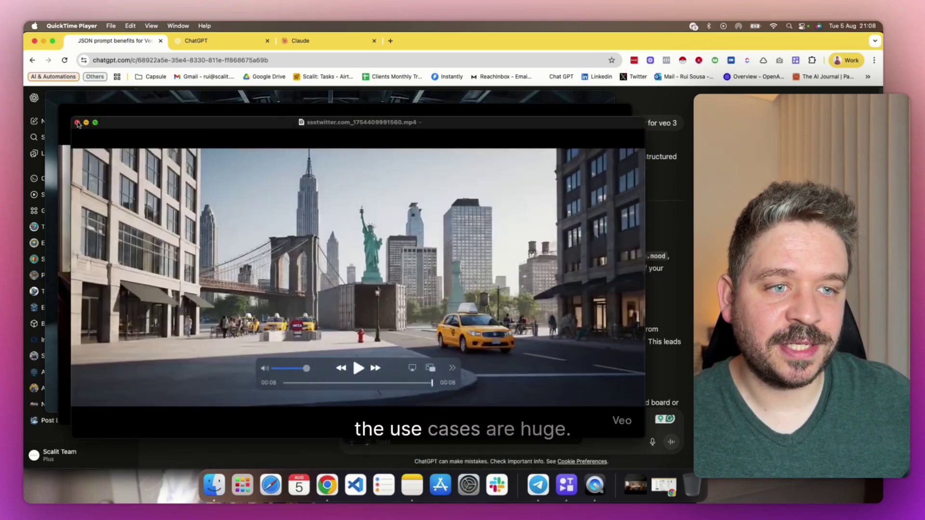
pyautogui.click(77, 123)
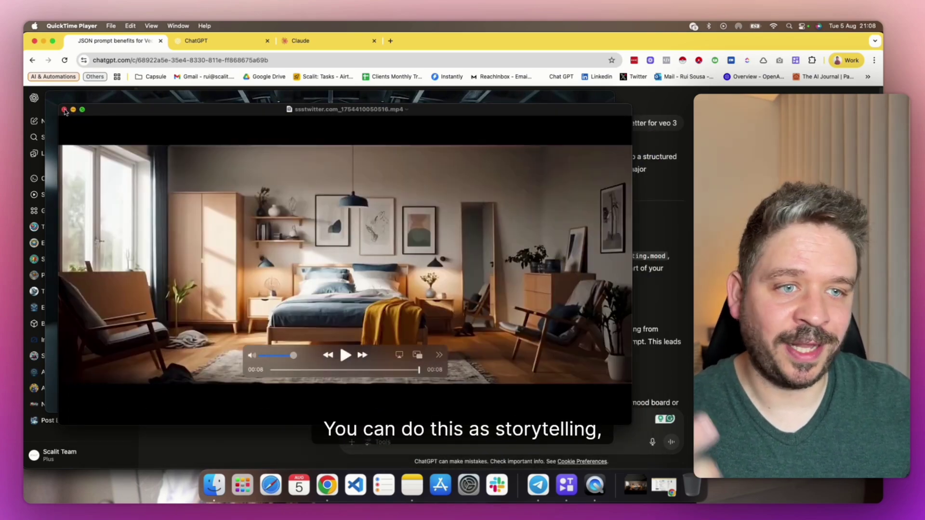
pyautogui.click(64, 110)
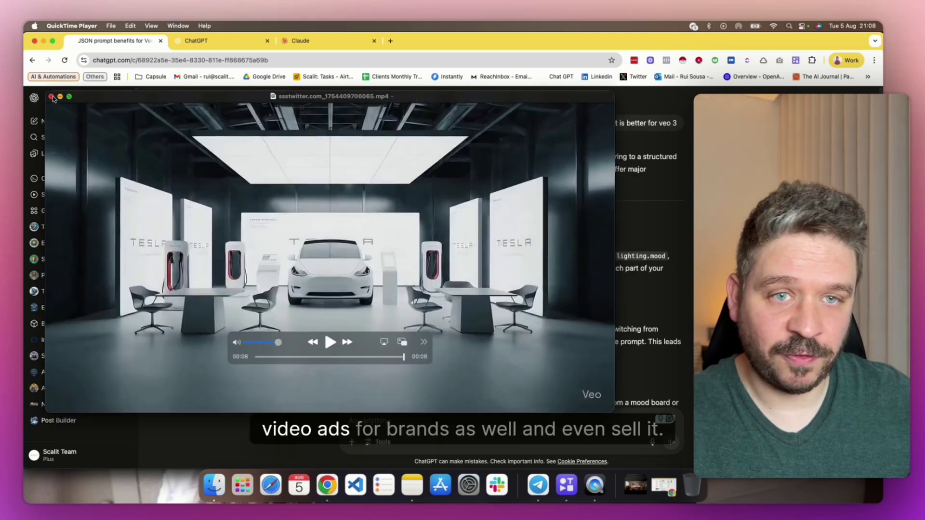
pyautogui.click(52, 97)
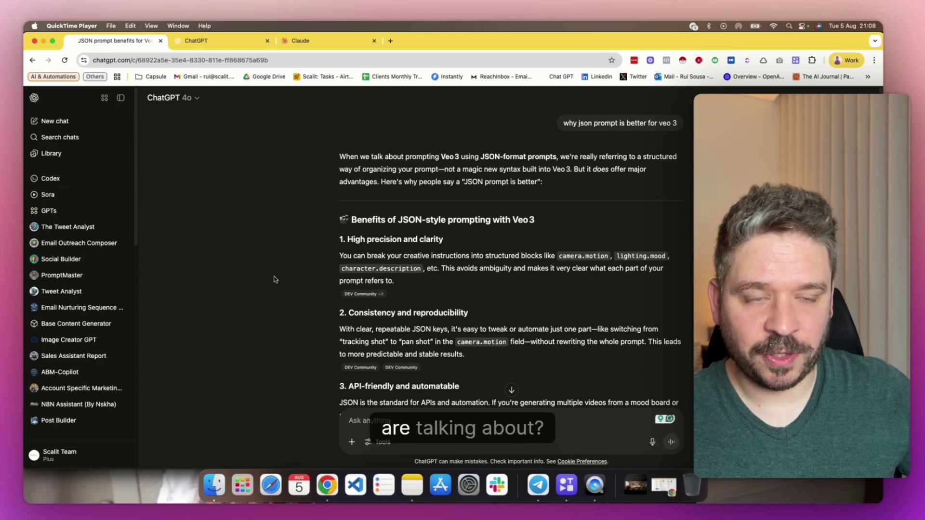
# Switch to the ChatGPT tab and review the pasted IKEA Scandinavian bedroom JSON prompt
pyautogui.click(222, 46)
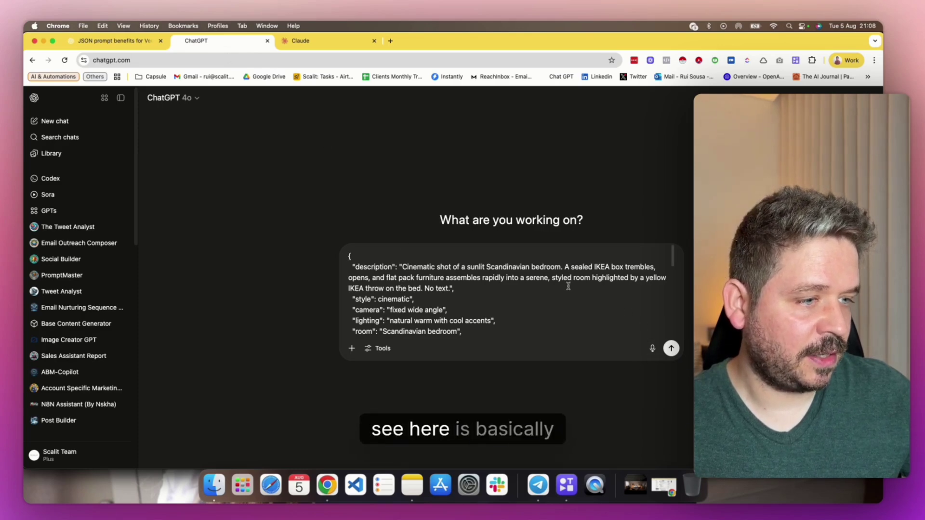
pyautogui.scroll(-10, 558, 282)
pyautogui.scroll(-5, 408, 279)
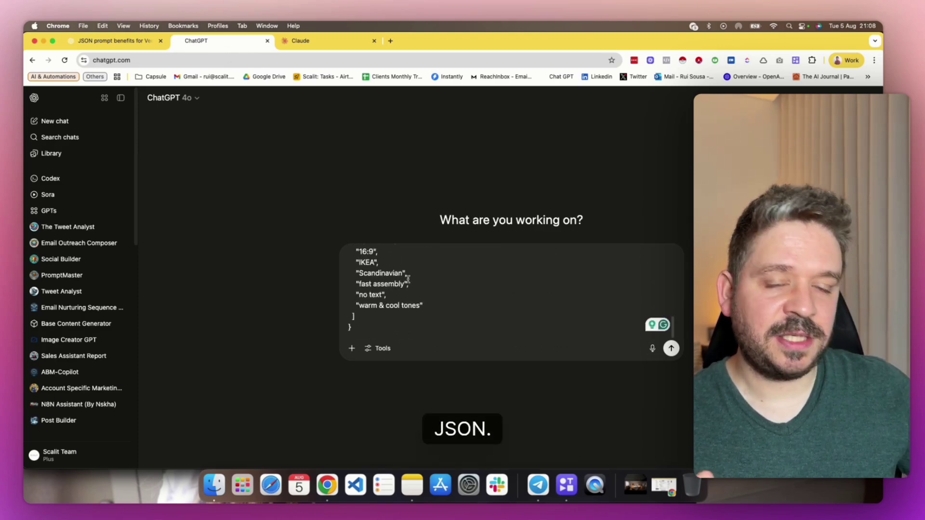
pyautogui.scroll(6, 404, 286)
pyautogui.scroll(10, 404, 286)
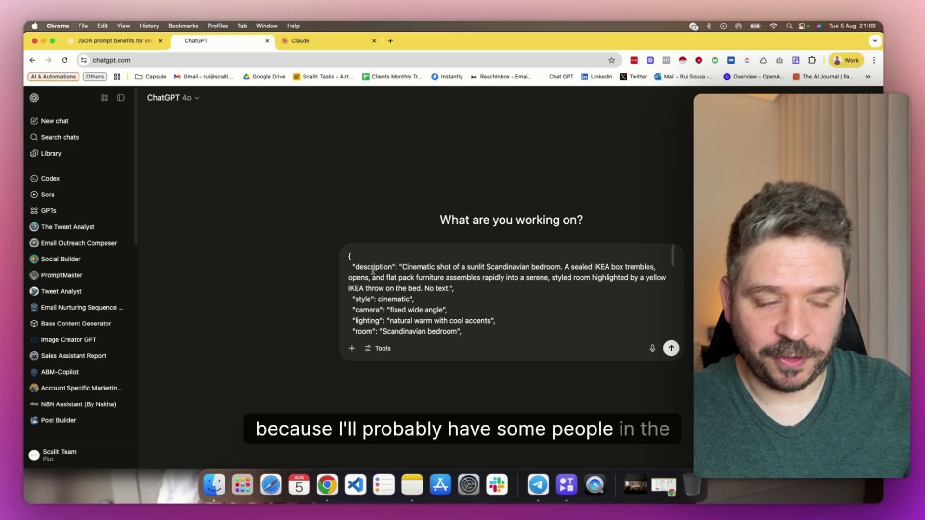
pyautogui.scroll(-1, 419, 291)
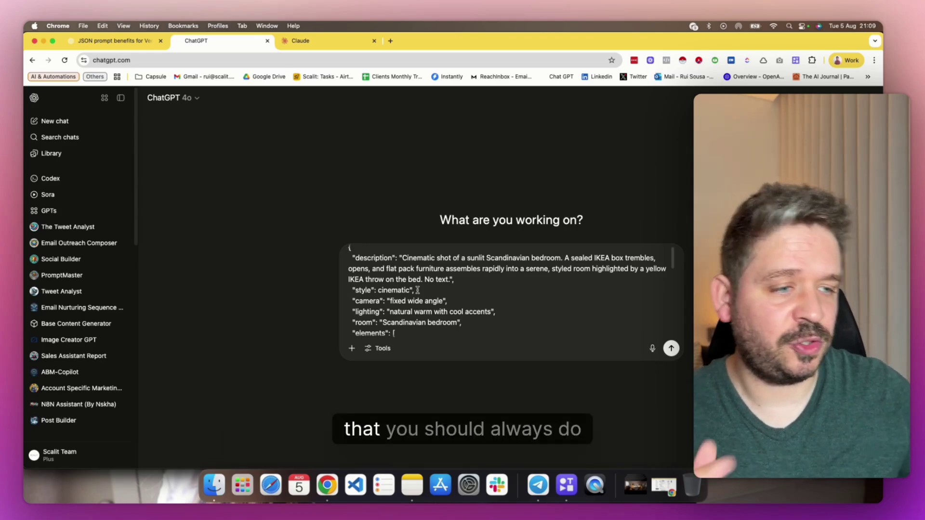
pyautogui.scroll(-5, 417, 290)
pyautogui.scroll(-6, 410, 283)
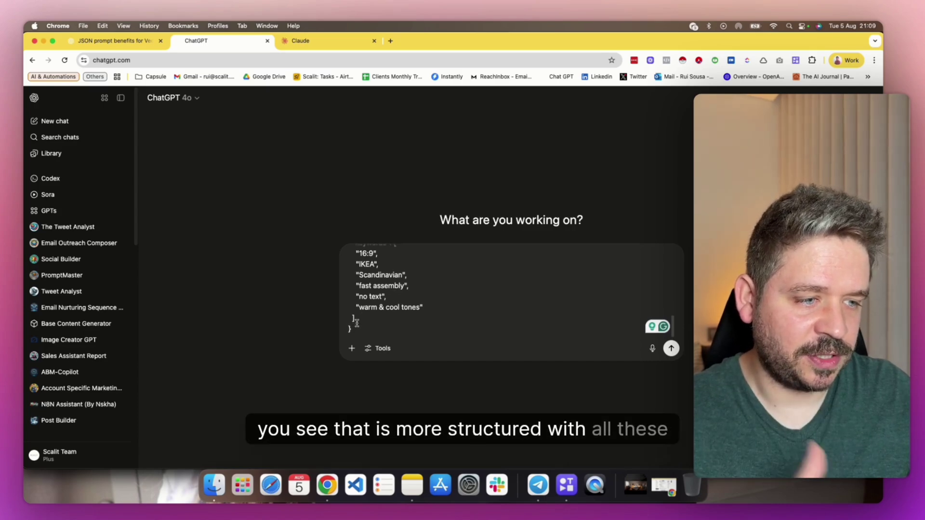
pyautogui.scroll(10, 364, 308)
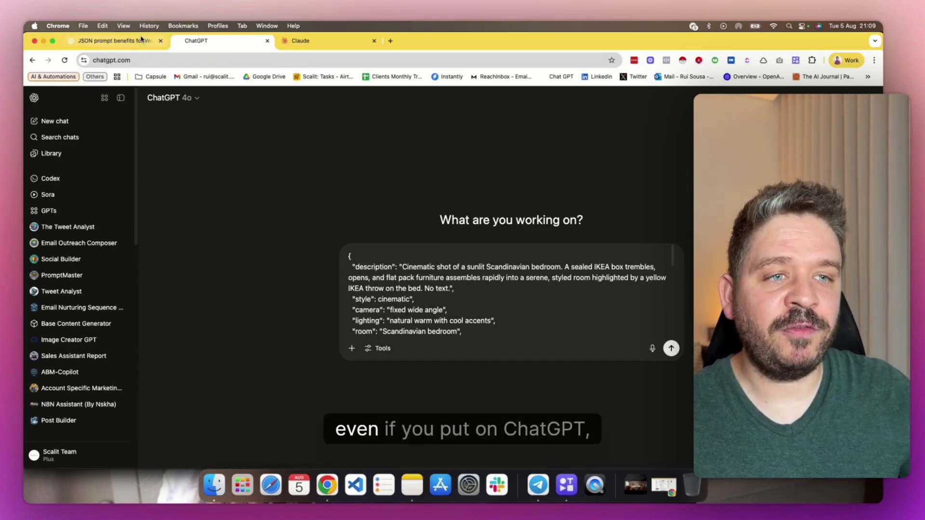
pyautogui.click(120, 46)
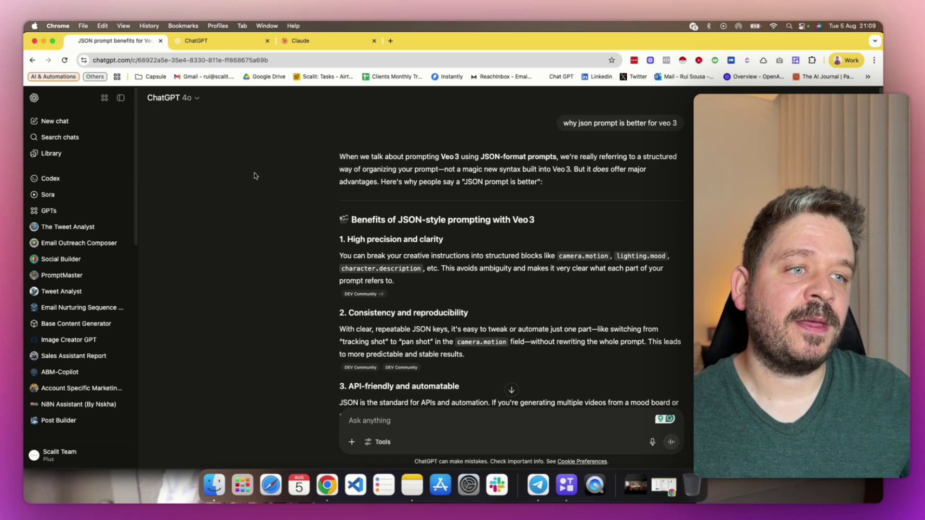
pyautogui.click(210, 43)
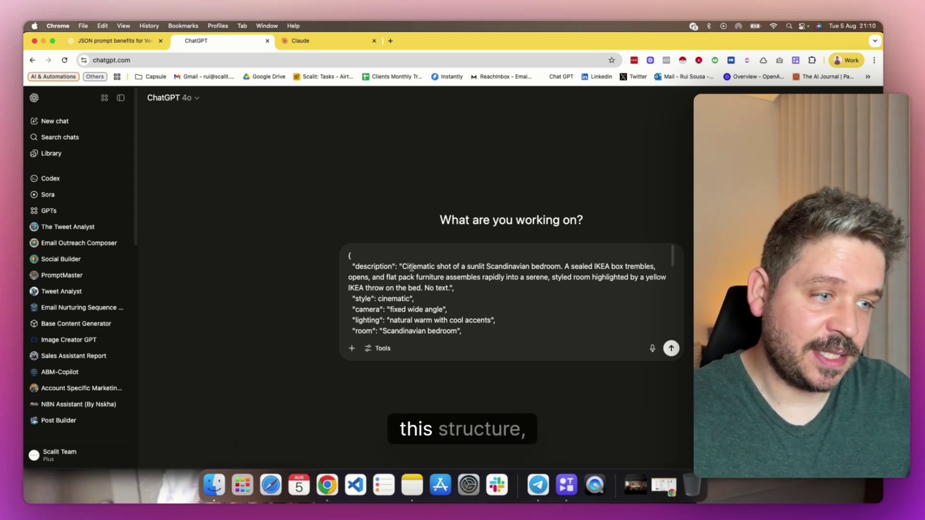
# Scroll through the unsent IKEA bedroom JSON prompt to check its style, camera and lighting fields
pyautogui.scroll(-2, 409, 270)
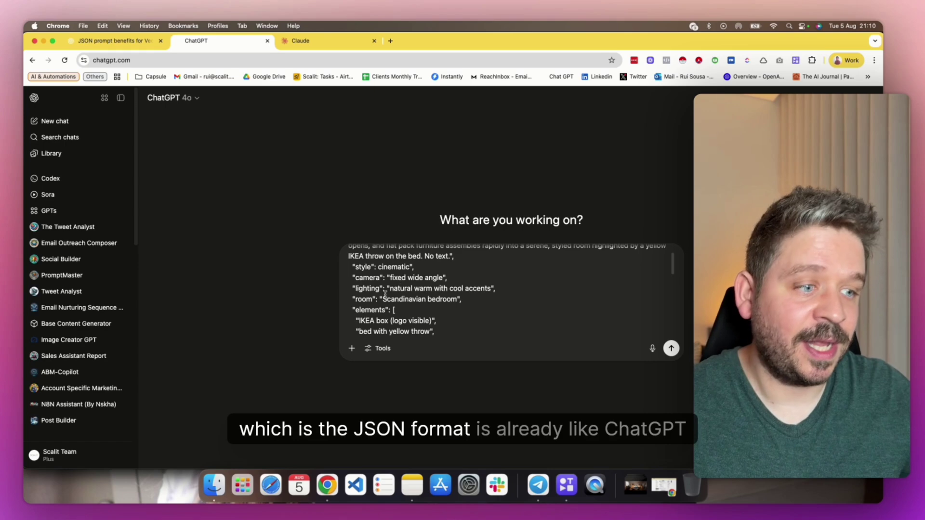
pyautogui.scroll(-3, 385, 295)
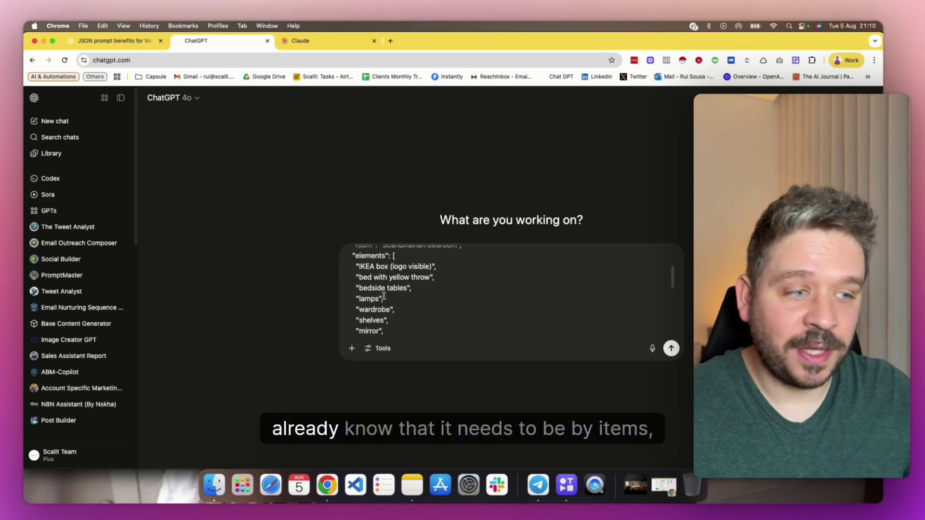
pyautogui.scroll(-5, 384, 296)
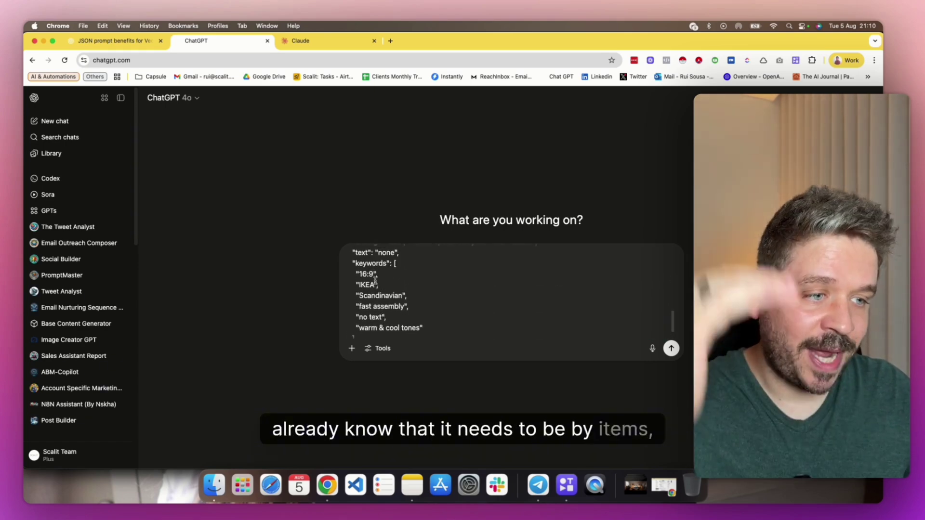
pyautogui.scroll(2, 374, 282)
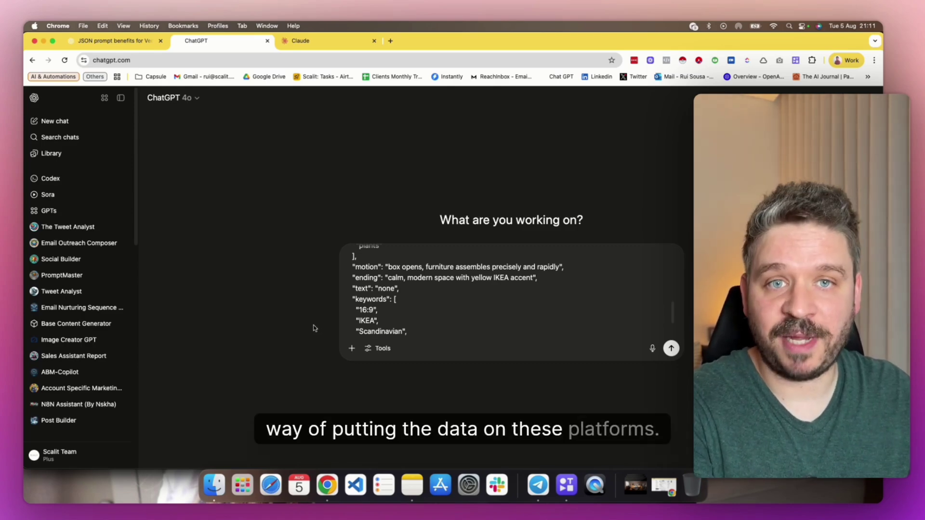
pyautogui.scroll(10, 382, 320)
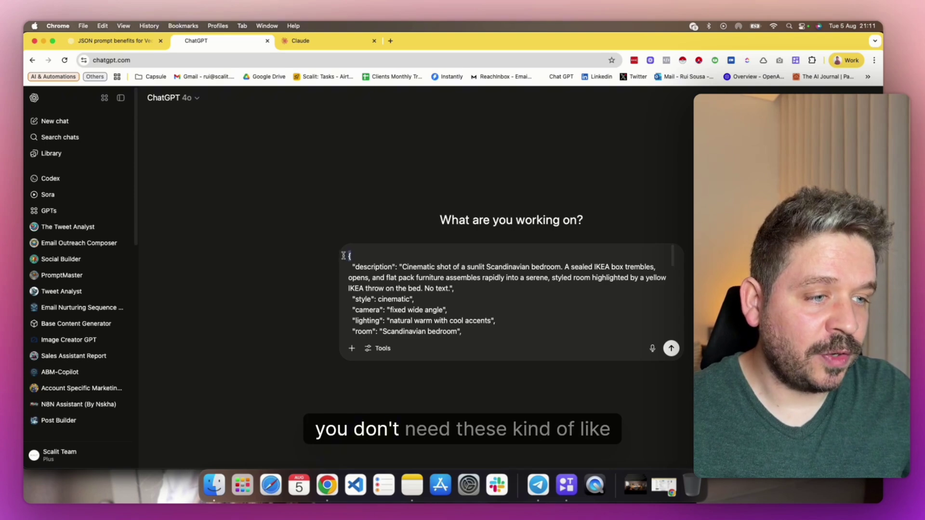
pyautogui.scroll(-10, 369, 265)
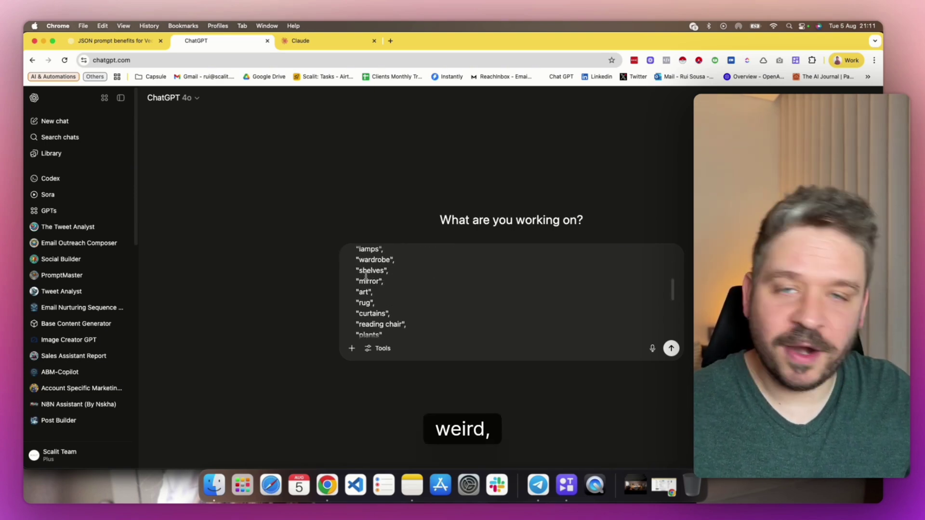
pyautogui.scroll(3, 359, 285)
pyautogui.scroll(-4, 359, 286)
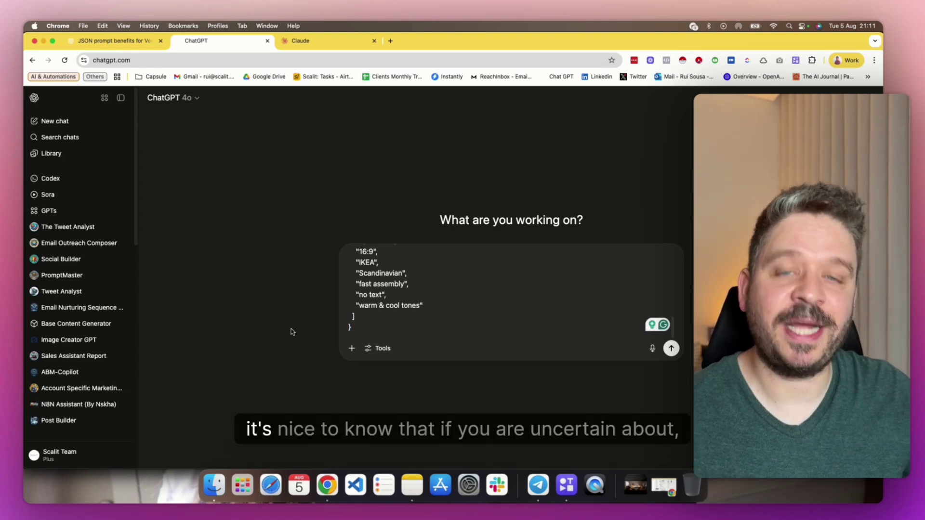
pyautogui.scroll(10, 373, 319)
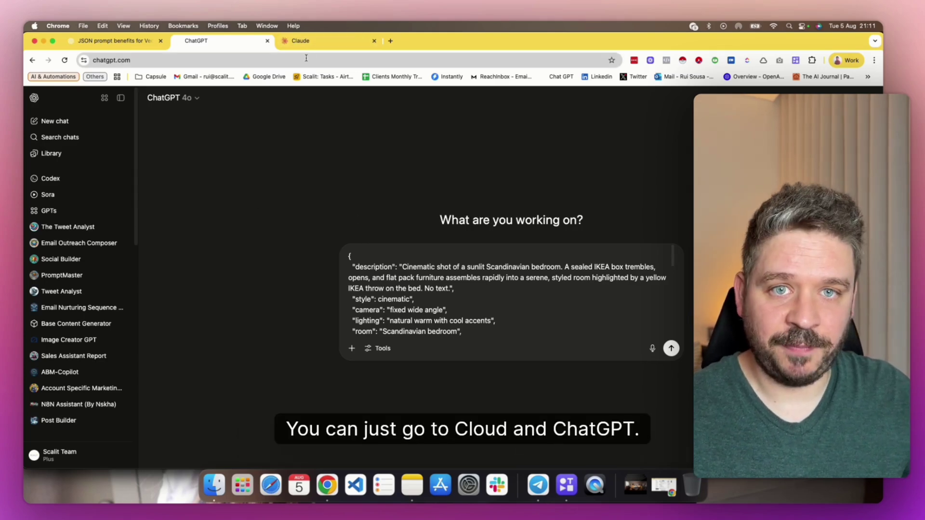
# In a new tab, go to X and rerun the recent search 'veo 3 json prompt ikea'
pyautogui.click(391, 41)
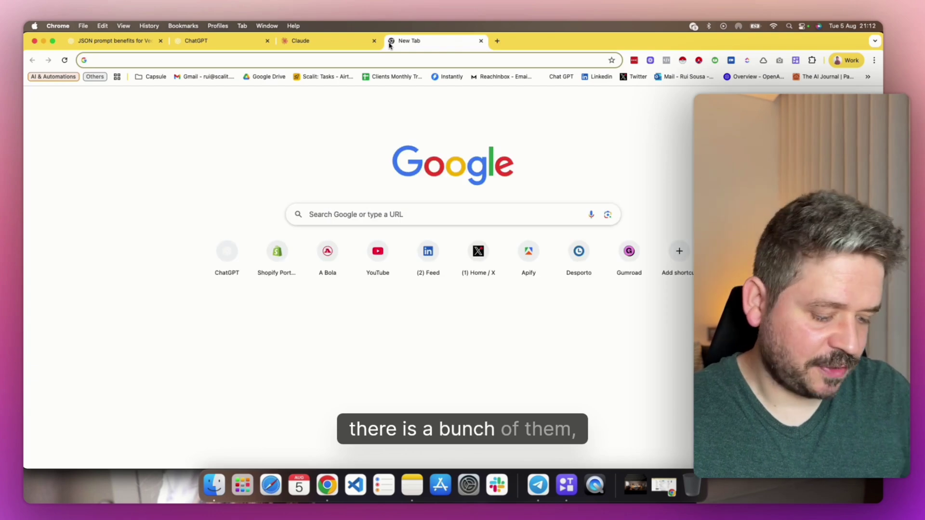
pyautogui.write('twi')
pyautogui.press('Return')
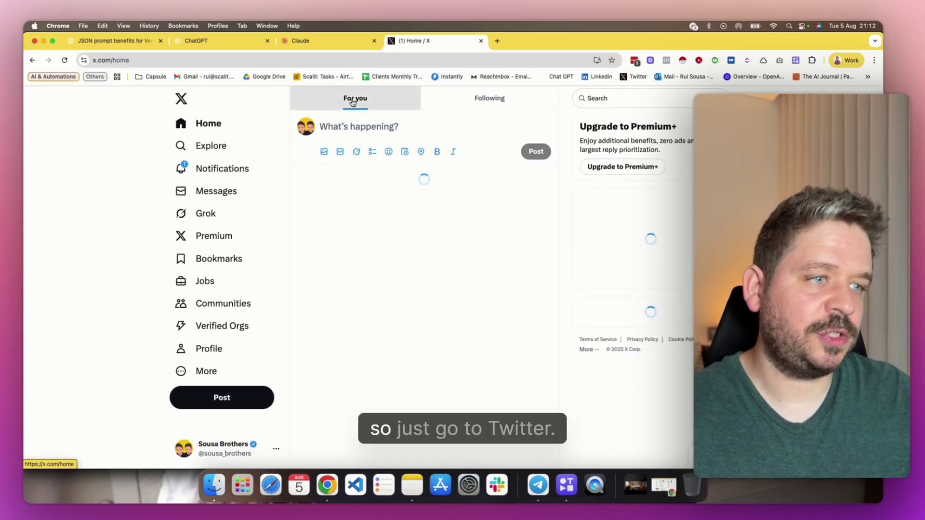
pyautogui.click(606, 99)
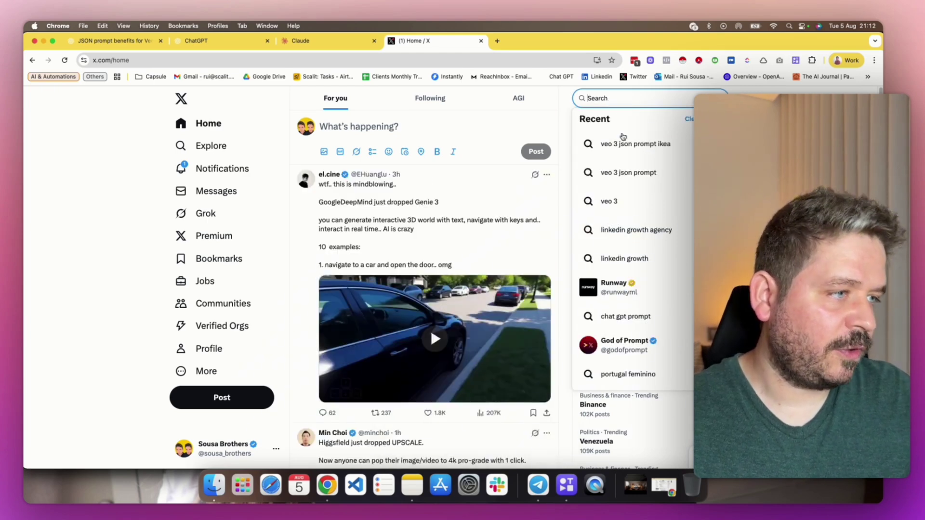
pyautogui.click(626, 142)
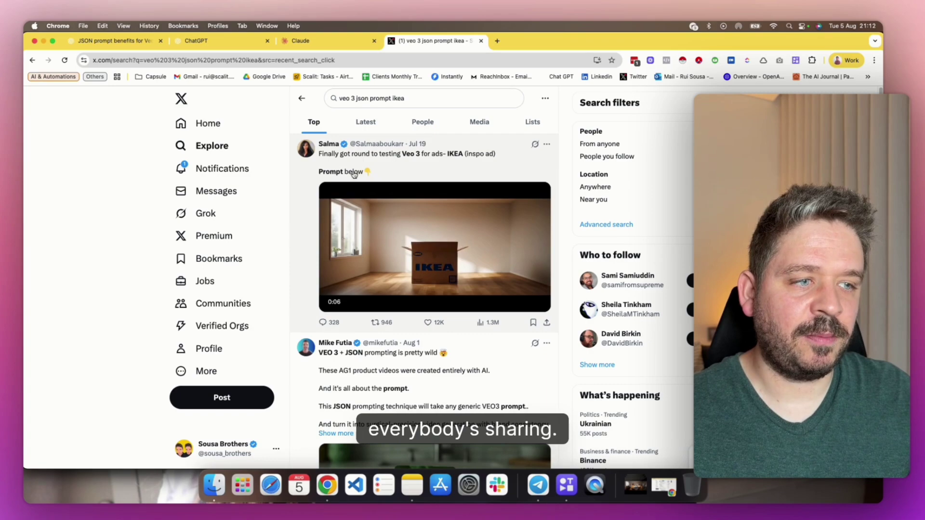
# View the IKEA Veo 3 ad post and its JSON prompt, then return to results
pyautogui.click(351, 176)
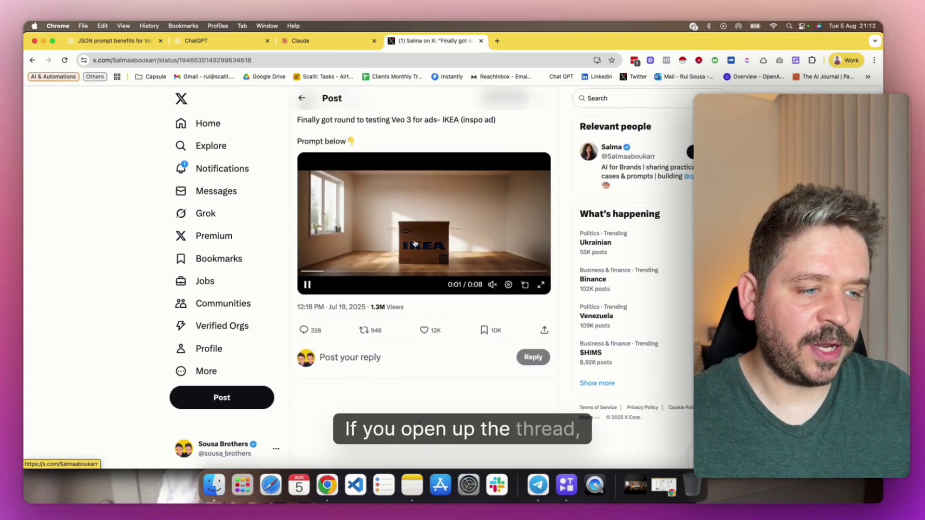
pyautogui.scroll(-5, 416, 246)
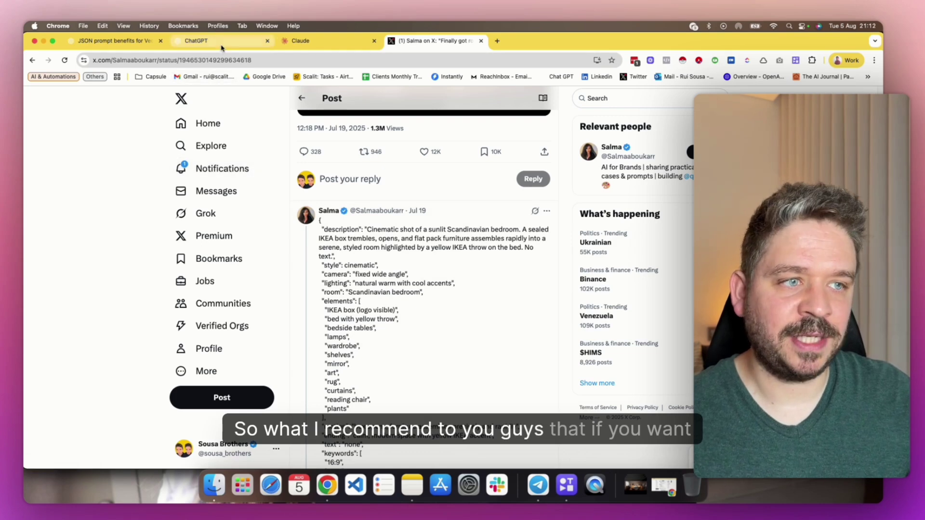
pyautogui.scroll(5, 313, 108)
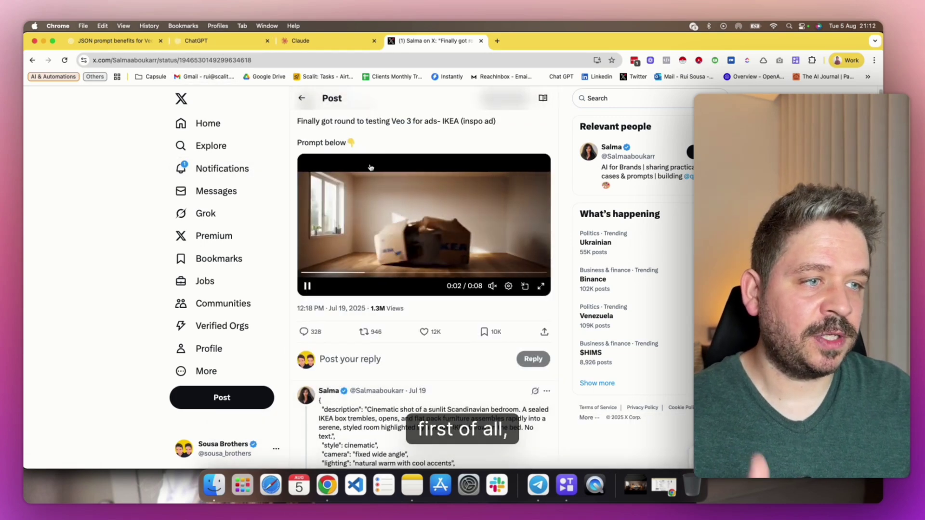
pyautogui.click(313, 107)
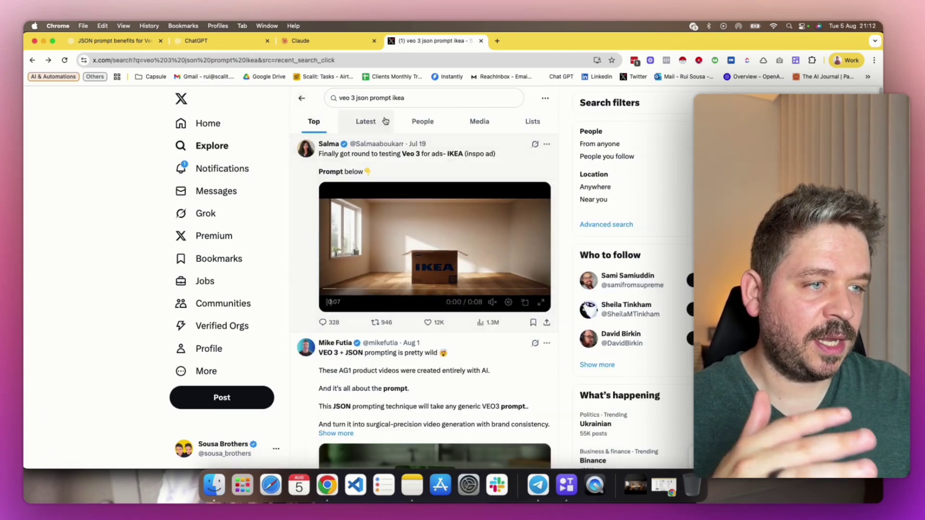
# Drop 'ikea' from the query and browse the 'veo 3 json prompt' search results
pyautogui.click(396, 98)
pyautogui.doubleClick(396, 98)
pyautogui.press('BackSpace')
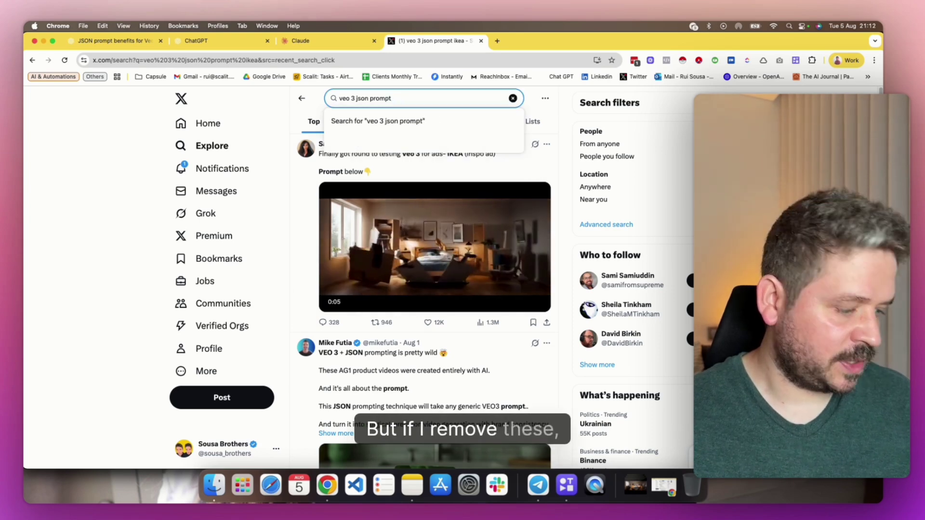
pyautogui.press('Return')
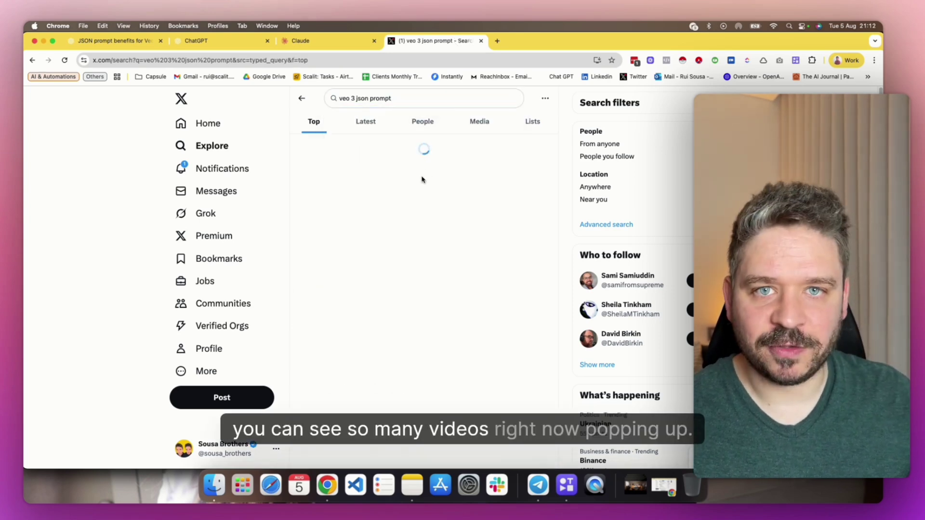
pyautogui.scroll(-3, 417, 246)
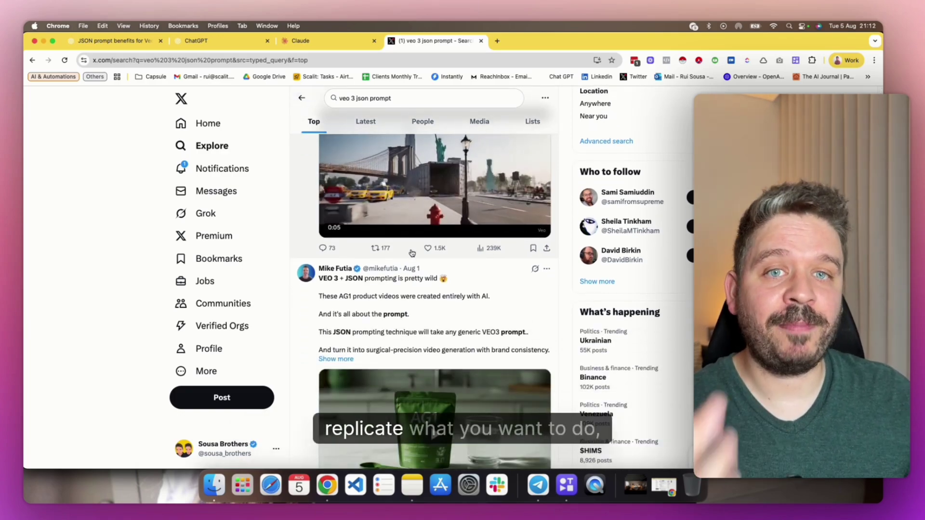
pyautogui.scroll(2, 423, 225)
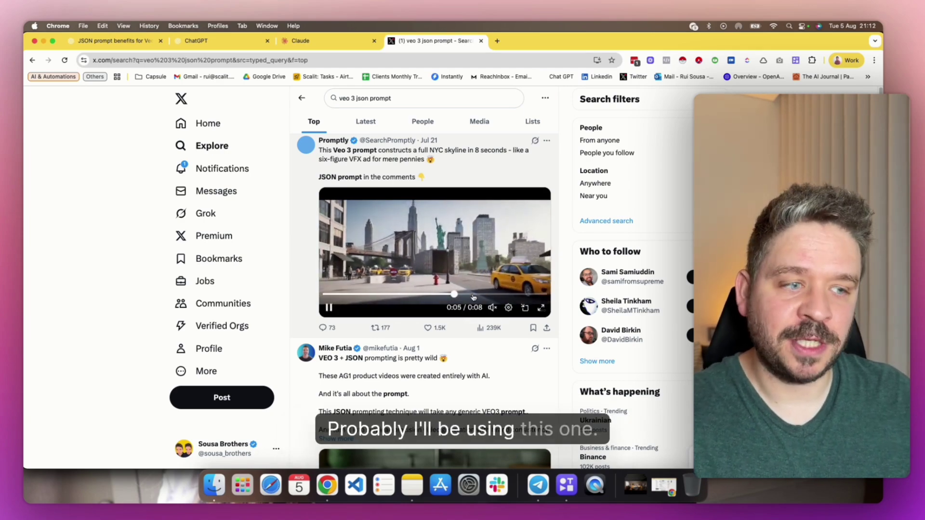
pyautogui.scroll(-15, 473, 298)
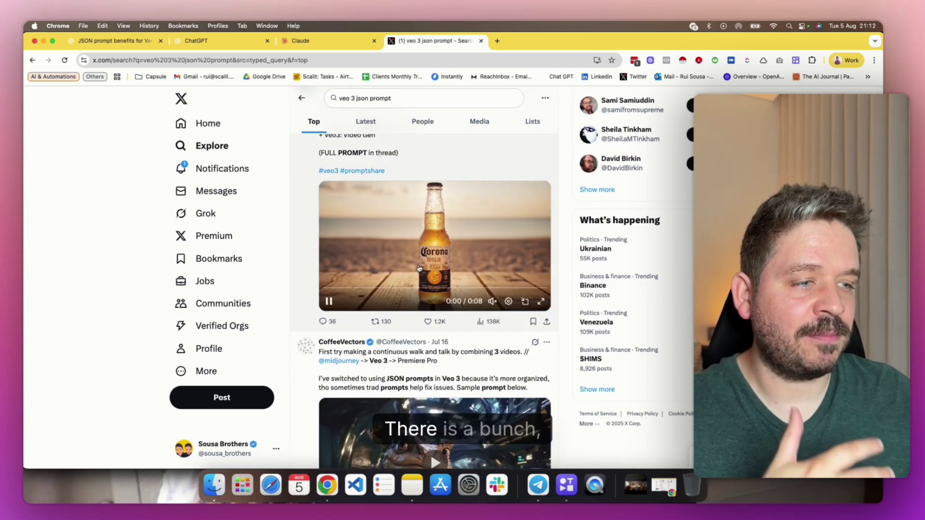
pyautogui.scroll(-15, 419, 269)
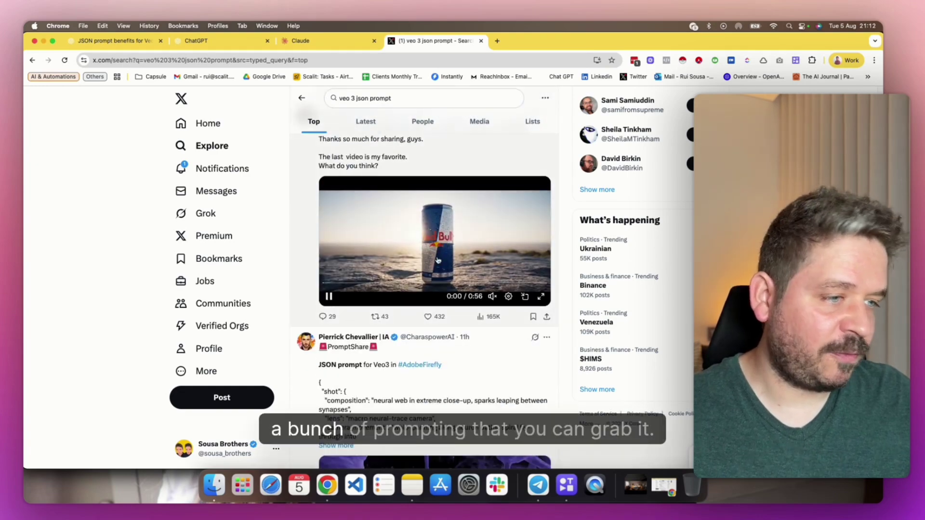
pyautogui.scroll(10, 419, 262)
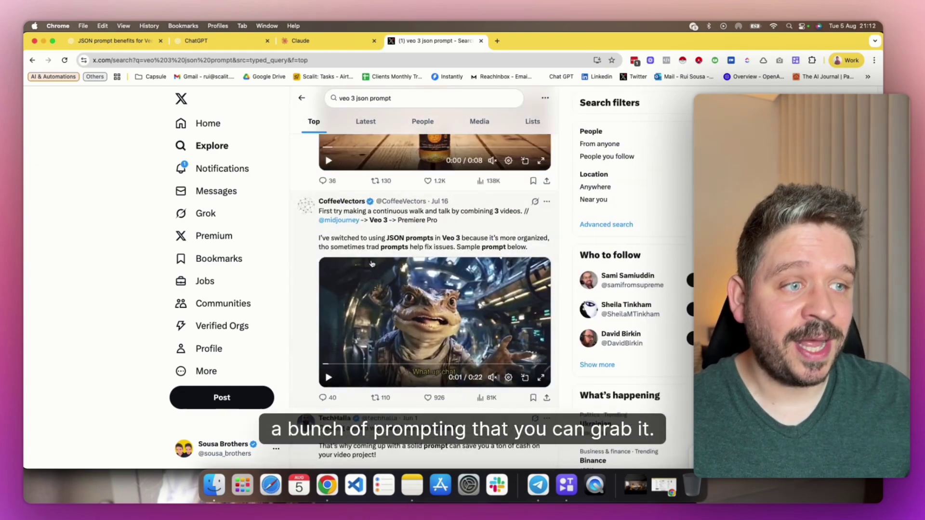
pyautogui.scroll(2, 357, 255)
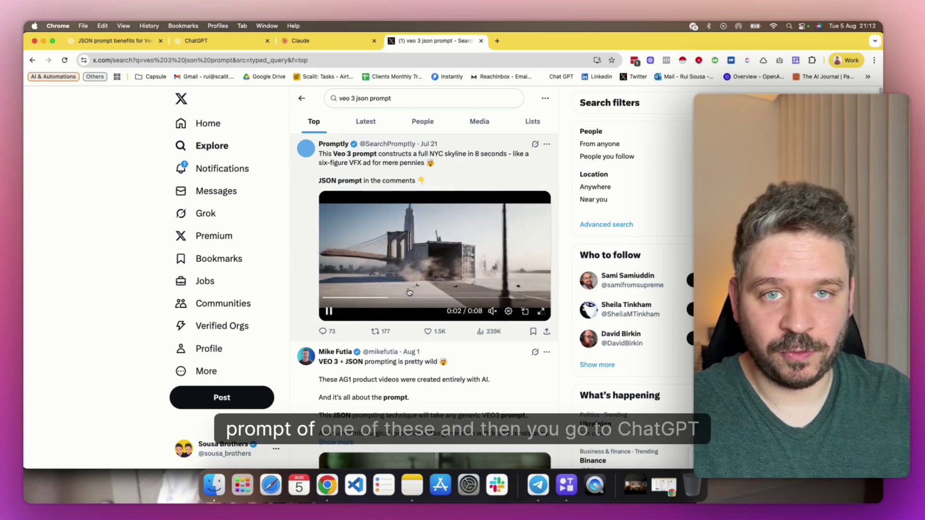
# Switch back to the ChatGPT tab and scroll through the IKEA Scandinavian bedroom JSON
pyautogui.click(217, 41)
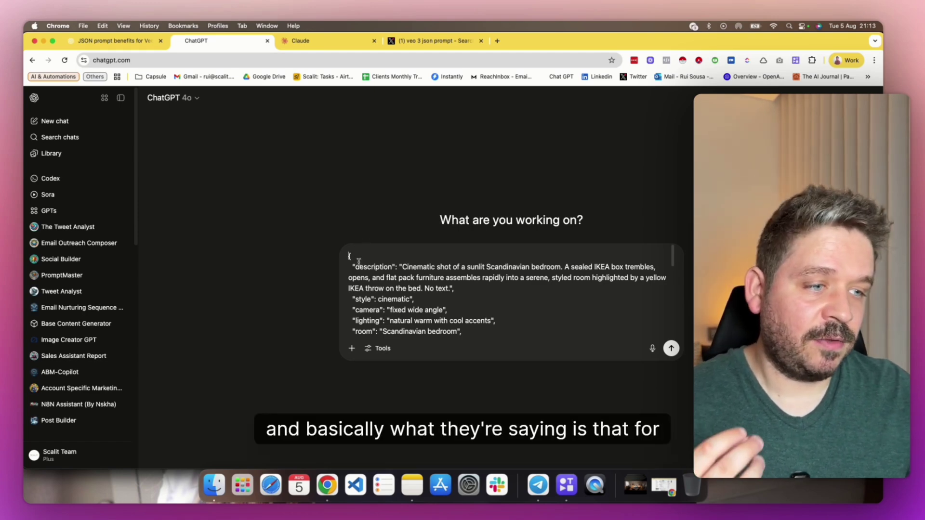
pyautogui.scroll(-3, 371, 278)
pyautogui.scroll(-5, 374, 284)
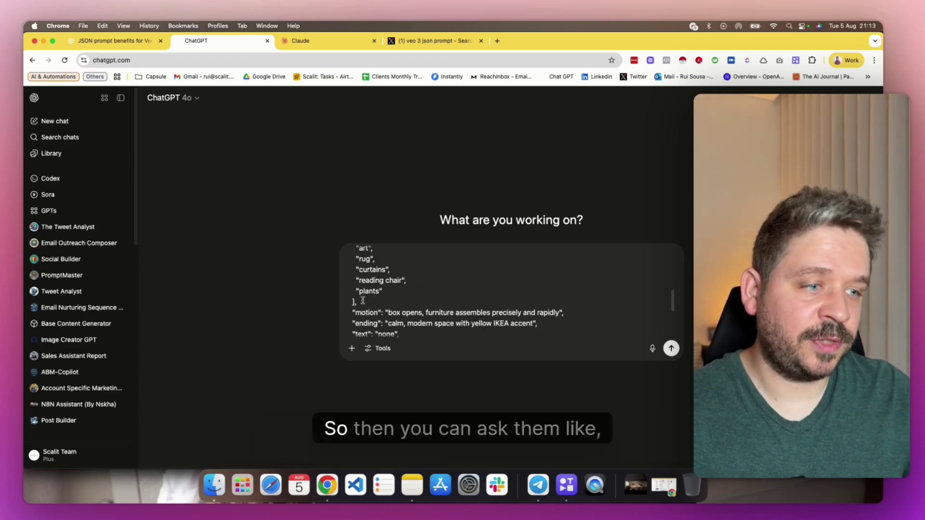
pyautogui.scroll(10, 372, 294)
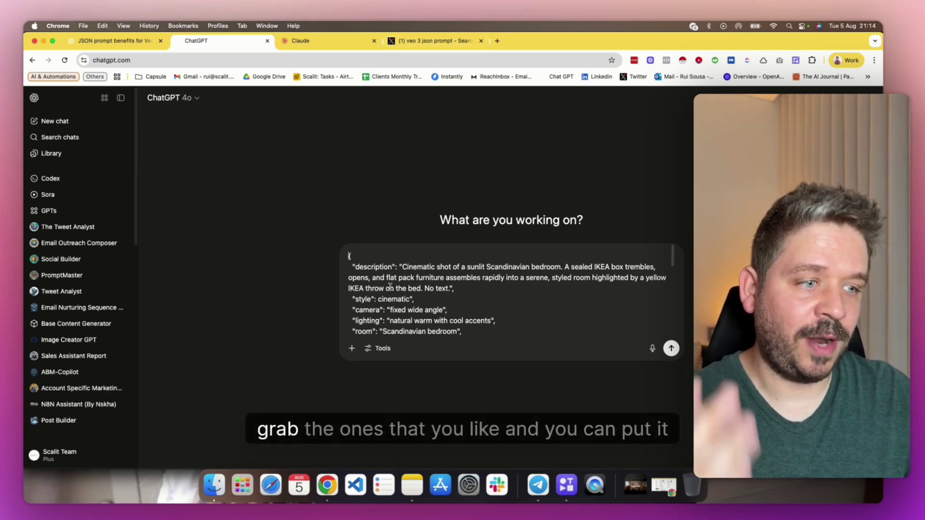
# Add 'learn this video veo 3 prompt in json form' above the JSON and send it
pyautogui.click(349, 256)
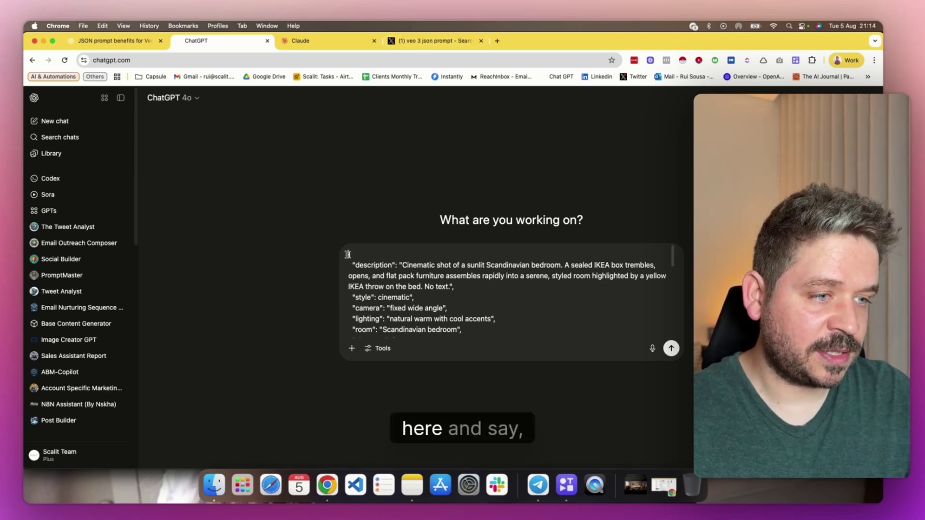
pyautogui.press('Return')
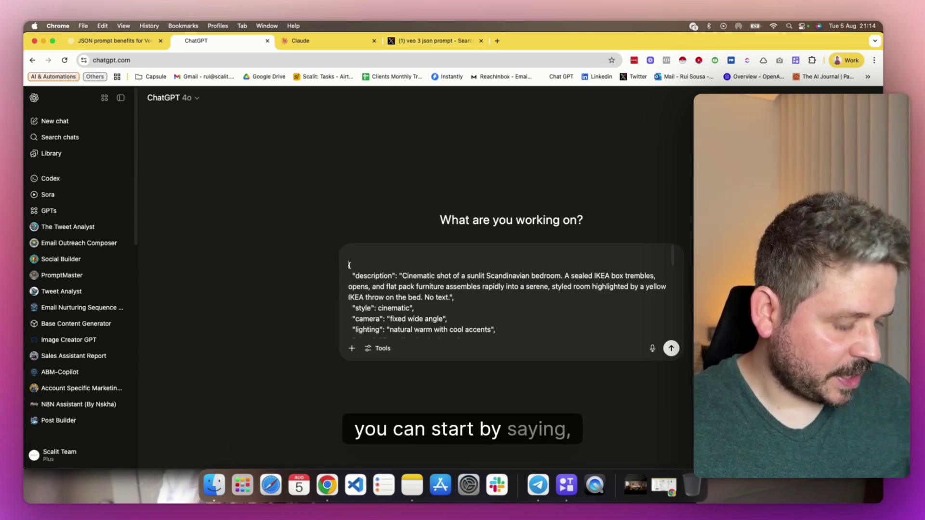
pyautogui.write('lear')
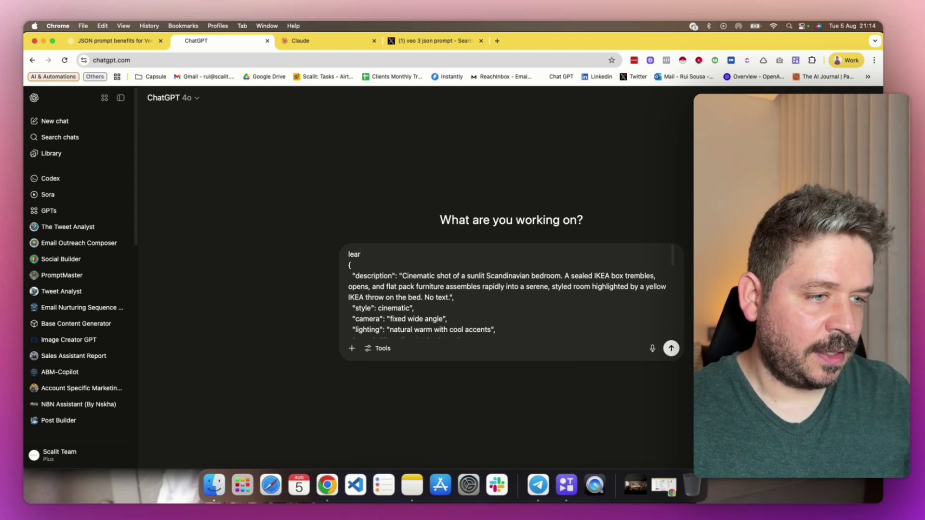
pyautogui.write('n this video ce')
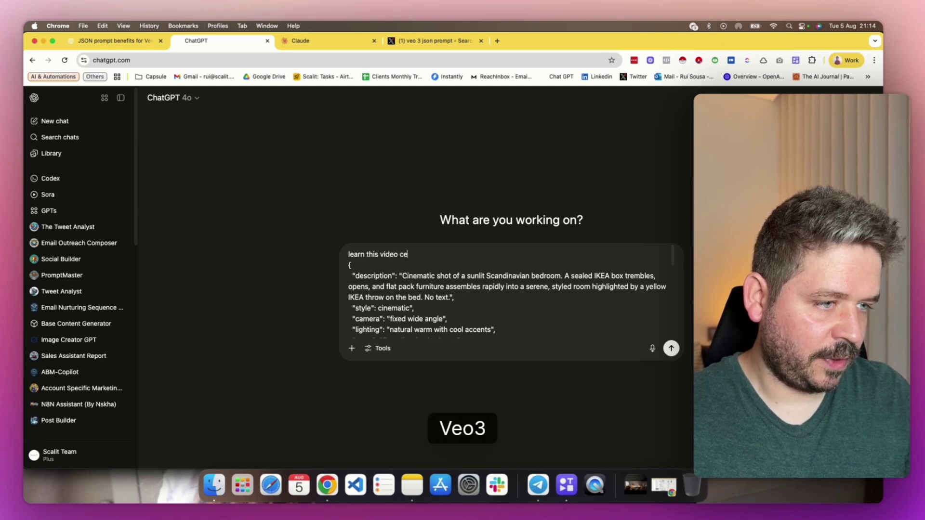
pyautogui.write('o3 prompt in json')
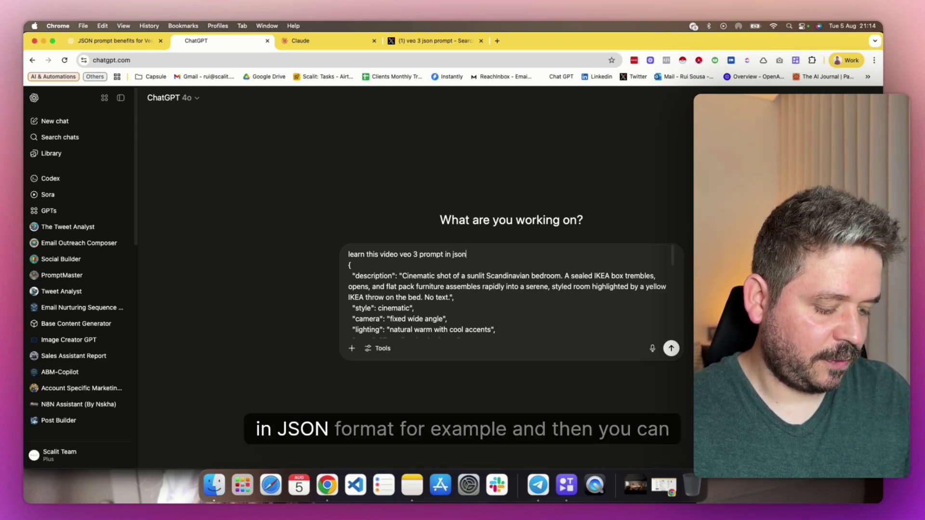
pyautogui.write(' form')
pyautogui.press('Return')
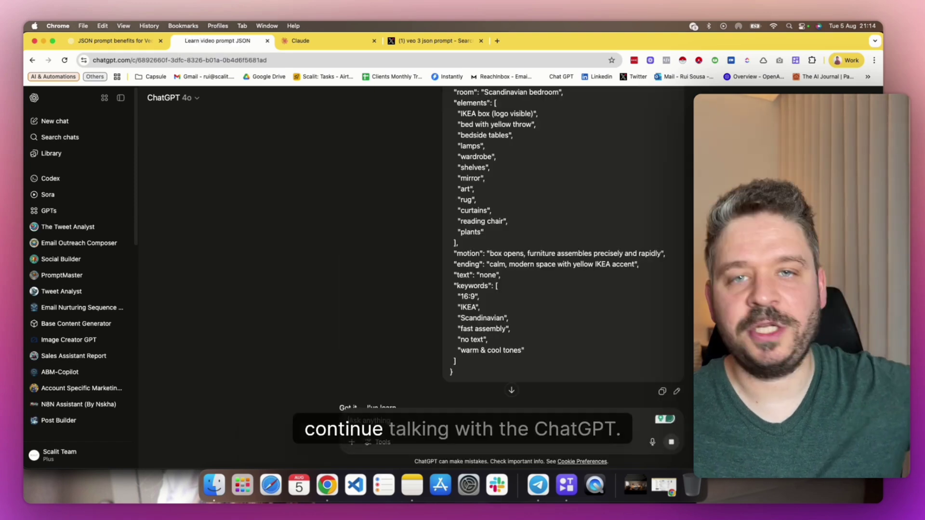
# Read ChatGPT's corrected JSON reply, then switch over to the Claude tab
pyautogui.scroll(-3, 289, 279)
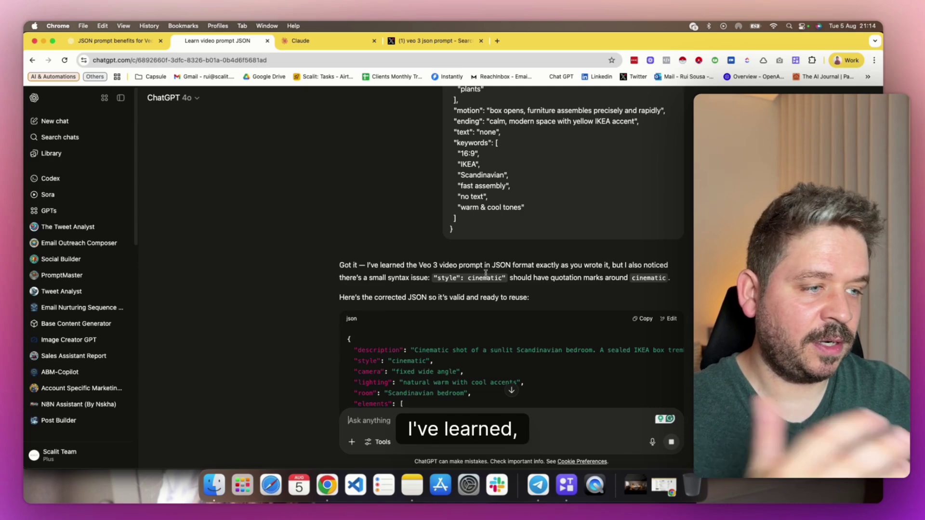
pyautogui.scroll(-6, 364, 301)
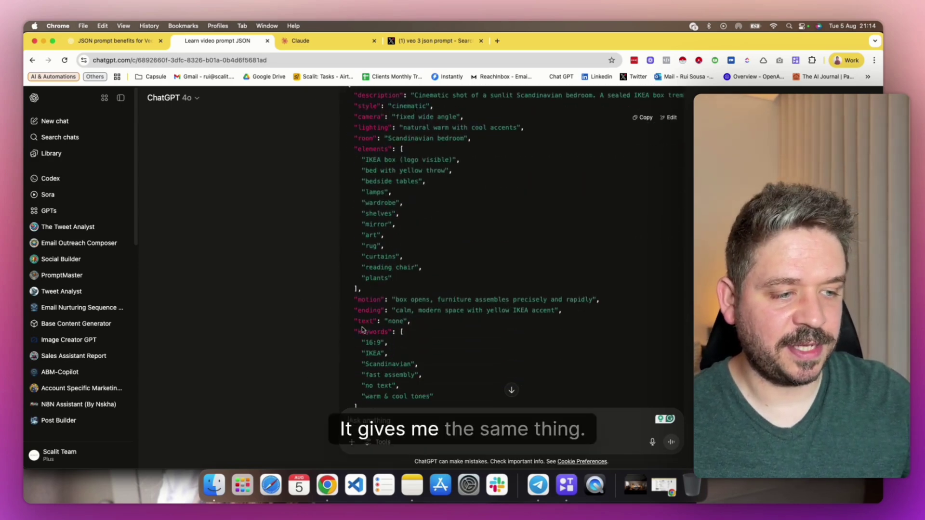
pyautogui.scroll(7, 308, 339)
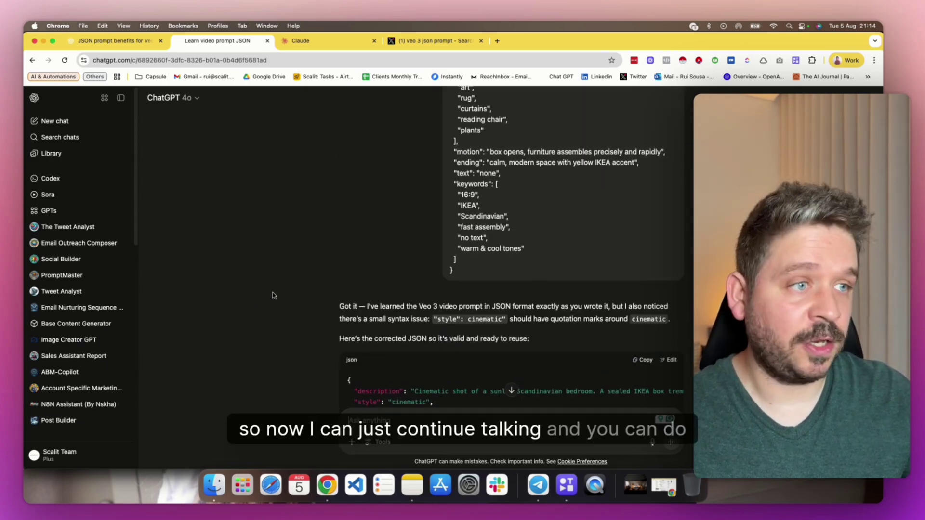
pyautogui.scroll(-4, 71, 311)
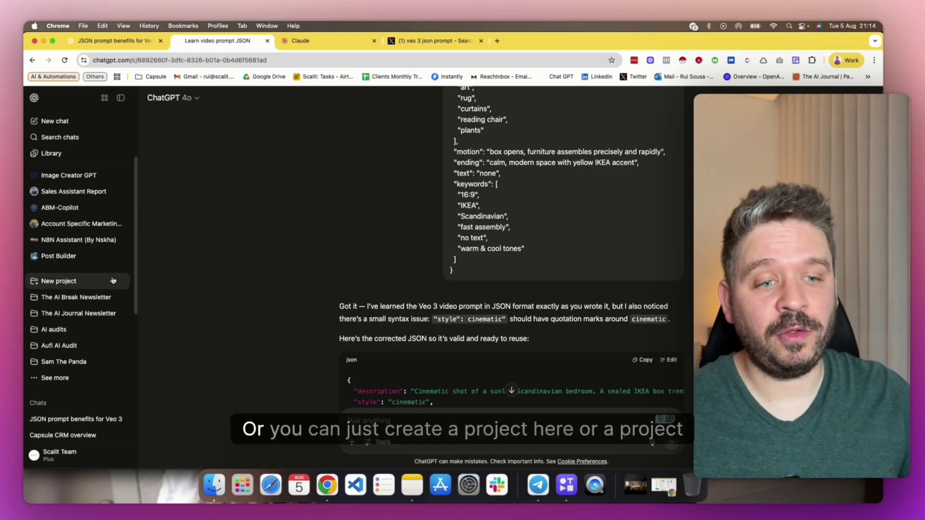
pyautogui.click(327, 45)
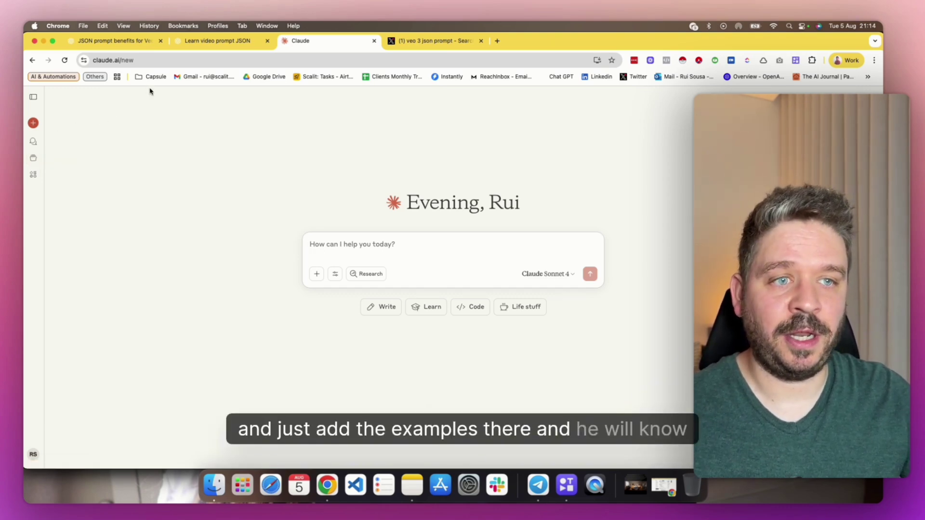
# Switch to the 'JSON prompt benefits for Veo 3' ChatGPT tab
pyautogui.click(120, 45)
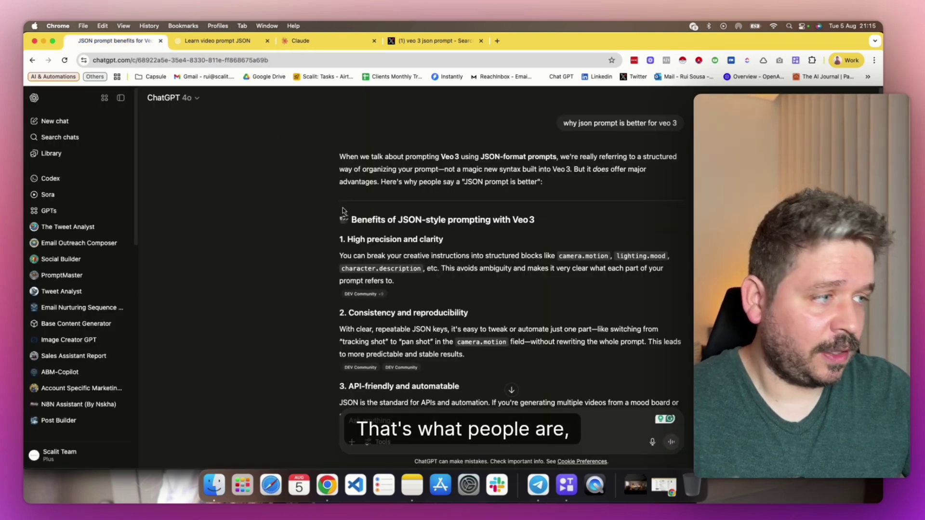
# Return to the 'Learn video prompt JSON' chat and scroll up to the IKEA JSON prompt and reply
pyautogui.click(240, 43)
pyautogui.scroll(3, 408, 182)
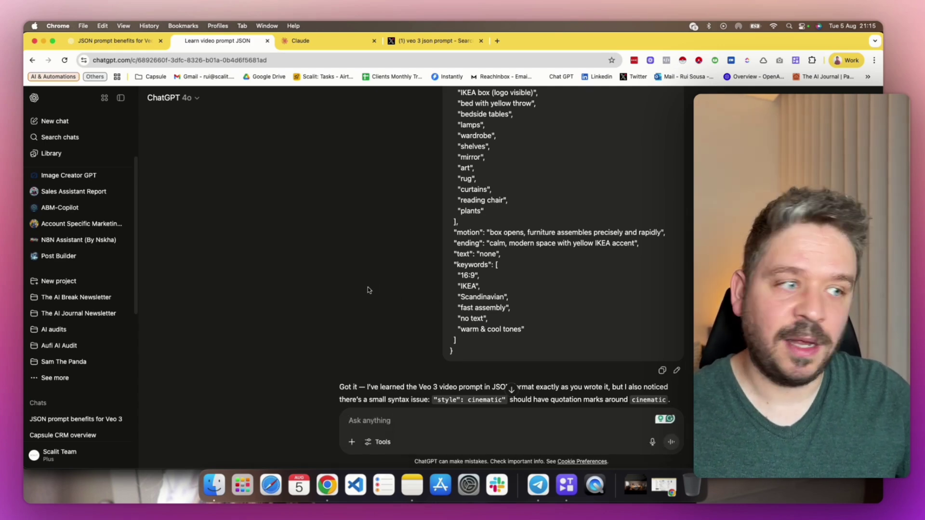
# Highlight successive portions of the IKEA JSON prompt to review its contents
pyautogui.scroll(3, 452, 192)
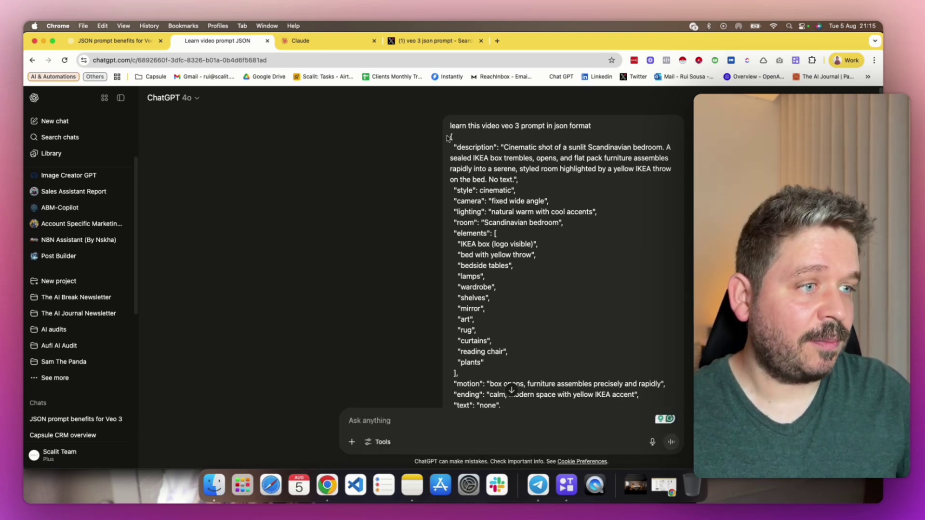
pyautogui.moveTo(450, 137); pyautogui.dragTo(475, 299)
pyautogui.click(467, 230)
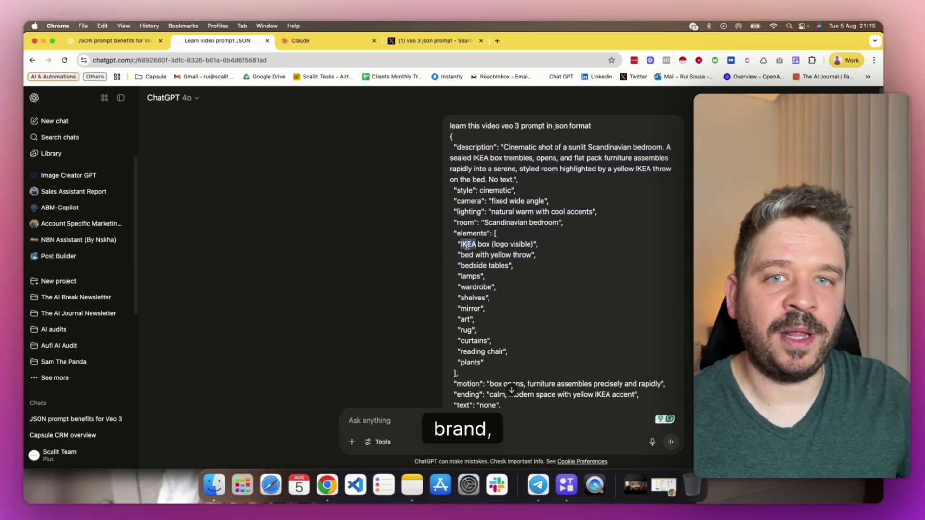
pyautogui.moveTo(451, 137); pyautogui.dragTo(520, 363)
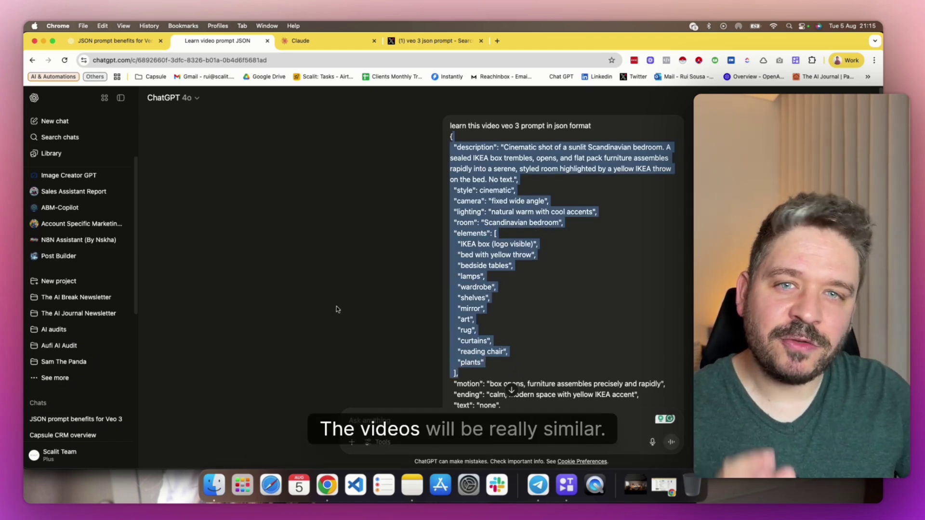
pyautogui.click(474, 239)
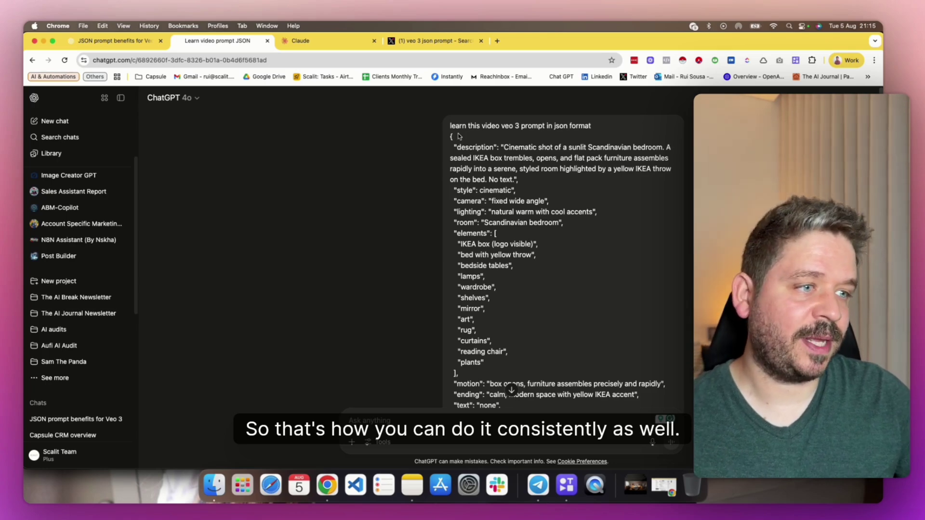
pyautogui.moveTo(459, 136); pyautogui.dragTo(487, 311)
pyautogui.click(399, 301)
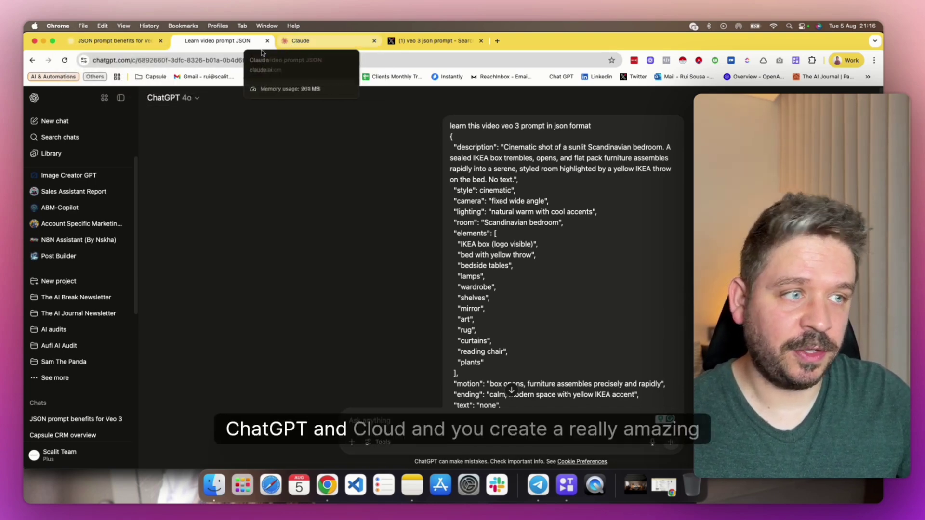
# Check the recent downloads, then minimise the ChatGPT window to reveal Google Flow
pyautogui.click(635, 484)
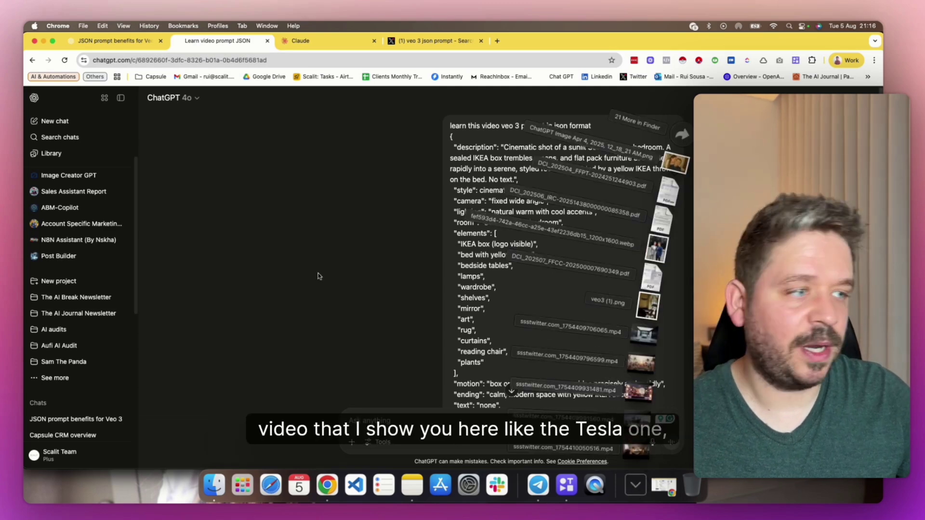
pyautogui.click(270, 231)
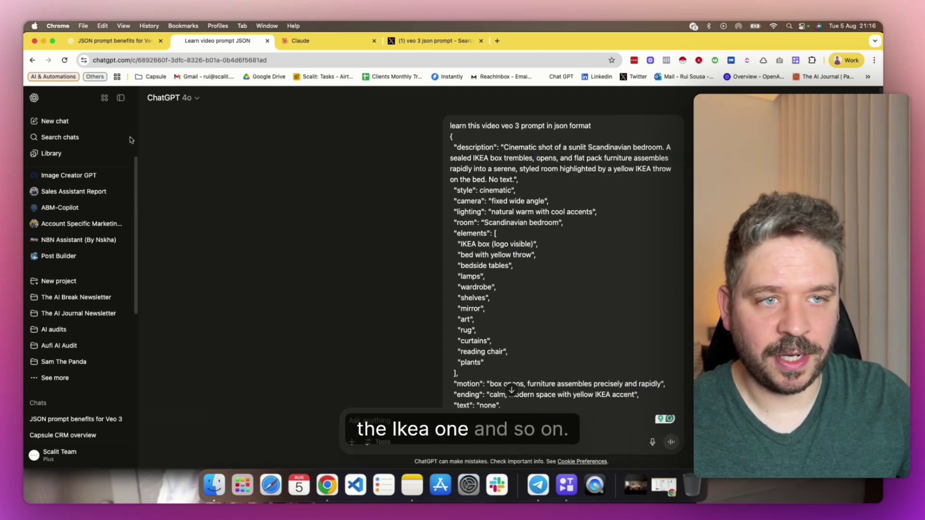
pyautogui.click(44, 41)
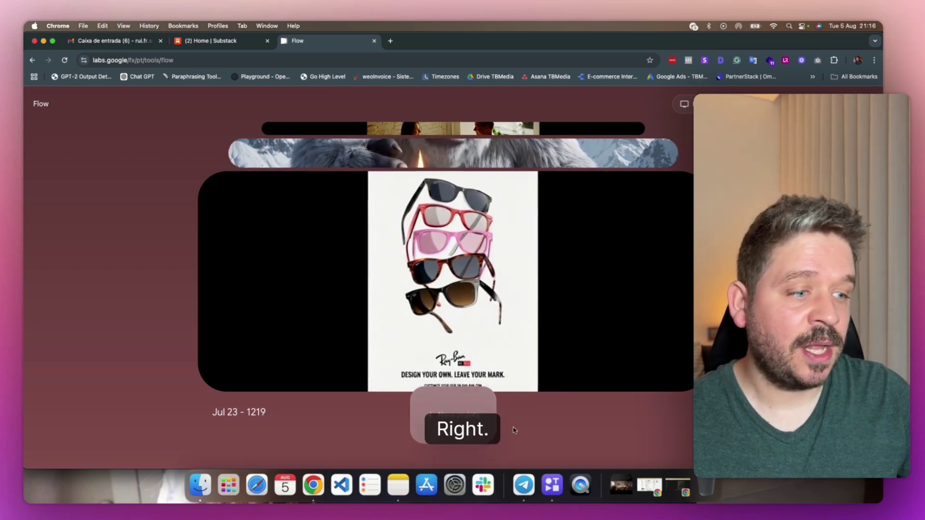
# Scroll the Flow carousel from the Ray-Ban project to the Jul 22 - 1721 New Balance project
pyautogui.scroll(3, 478, 344)
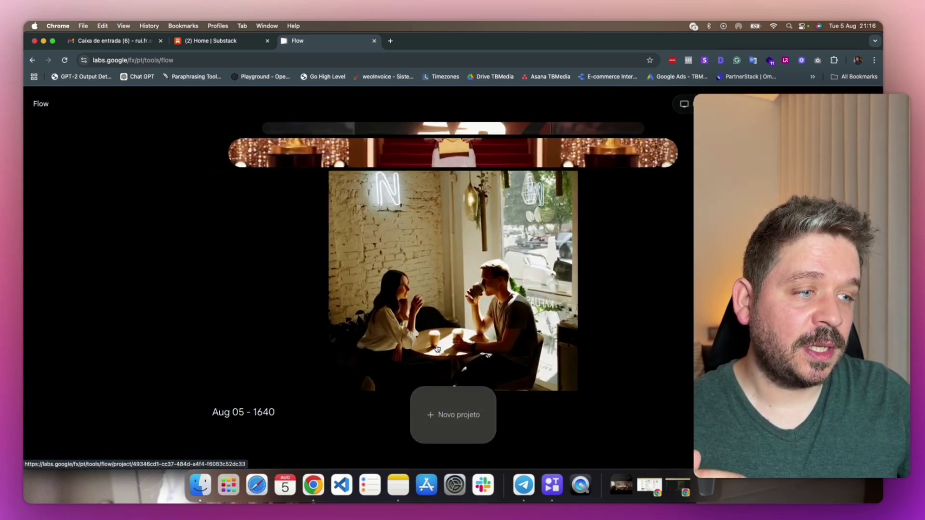
pyautogui.scroll(2, 455, 211)
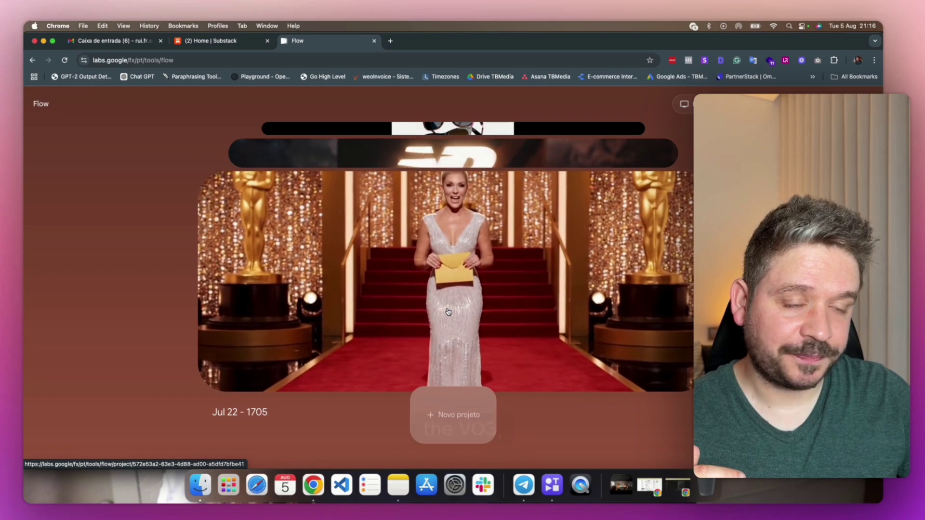
pyautogui.scroll(1, 457, 250)
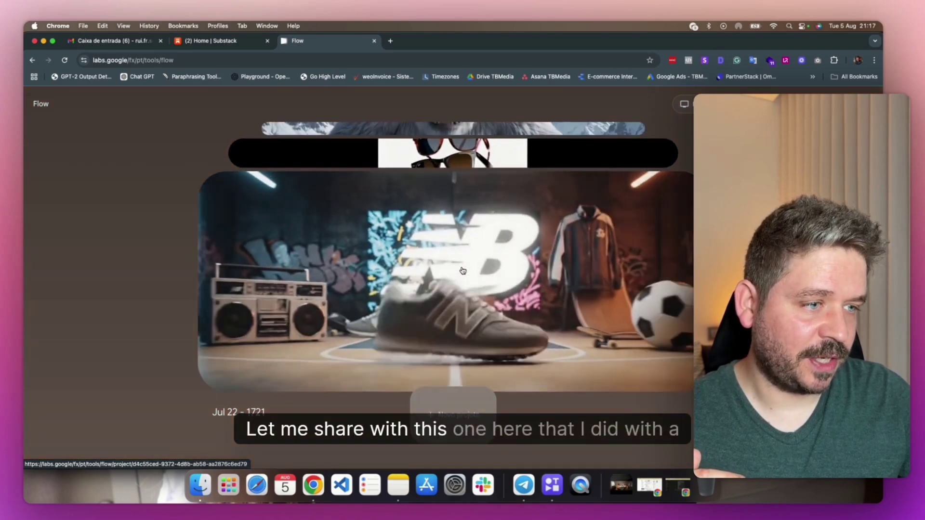
# Open the Jul 22 - 1721 New Balance project and check its generation settings and model
pyautogui.click(463, 296)
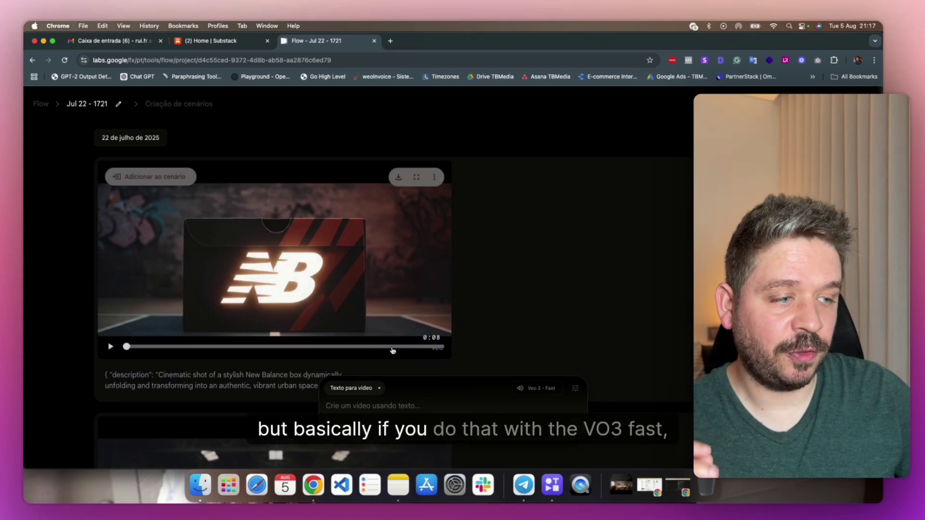
pyautogui.click(553, 390)
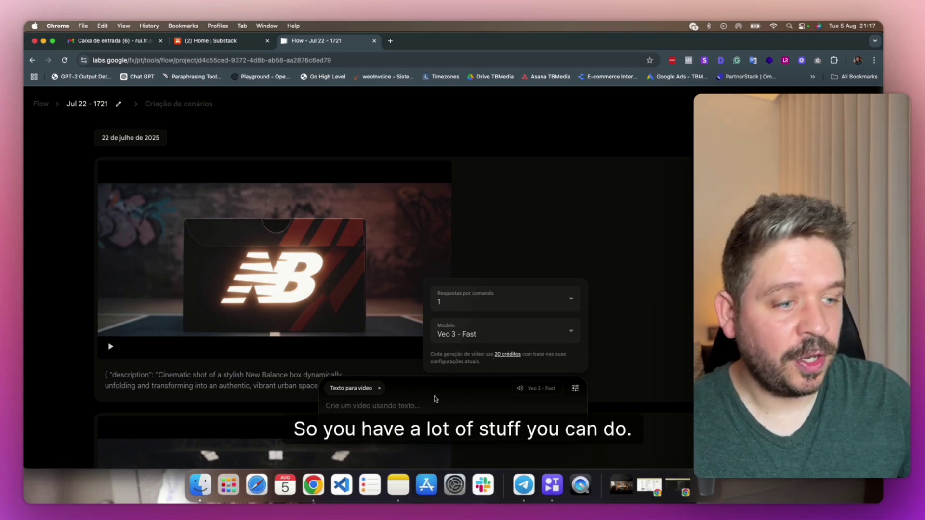
pyautogui.click(581, 402)
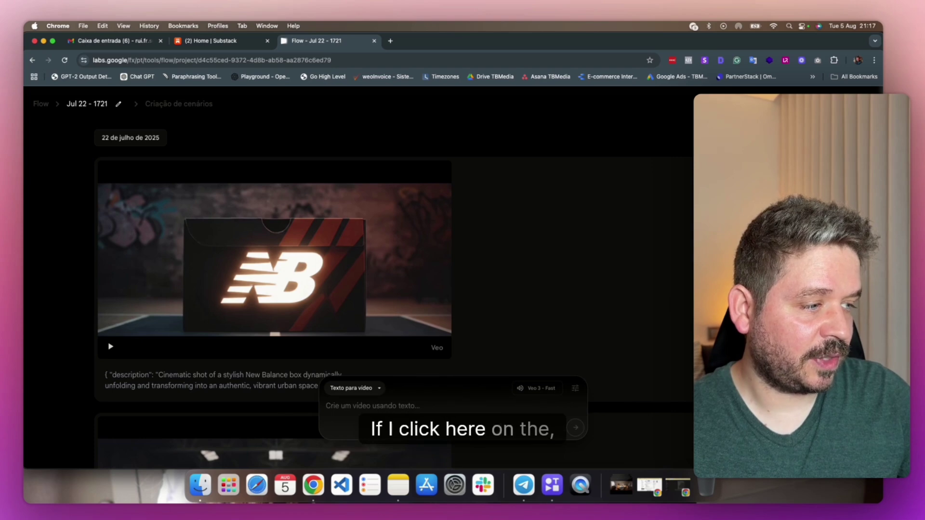
# Load the New Balance clip's JSON prompt back into the prompt box and scroll through it
pyautogui.click(425, 287)
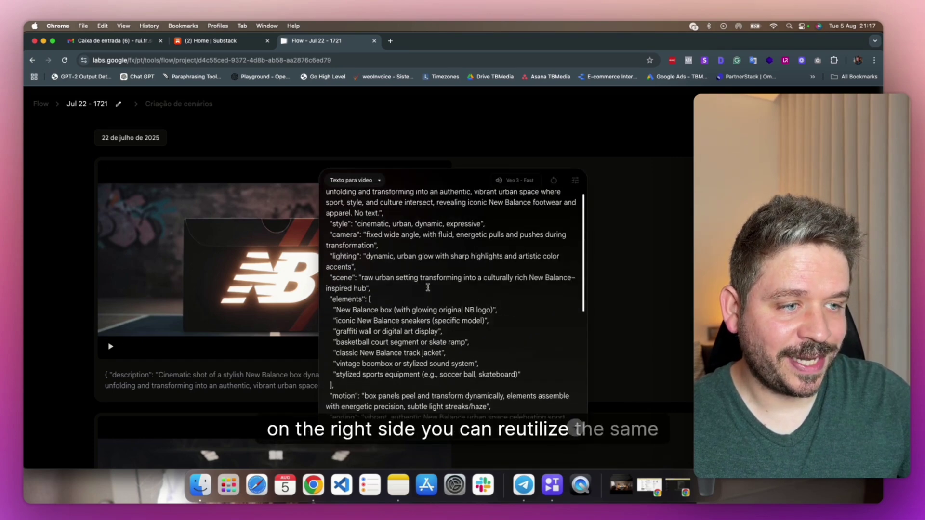
pyautogui.scroll(-5, 425, 288)
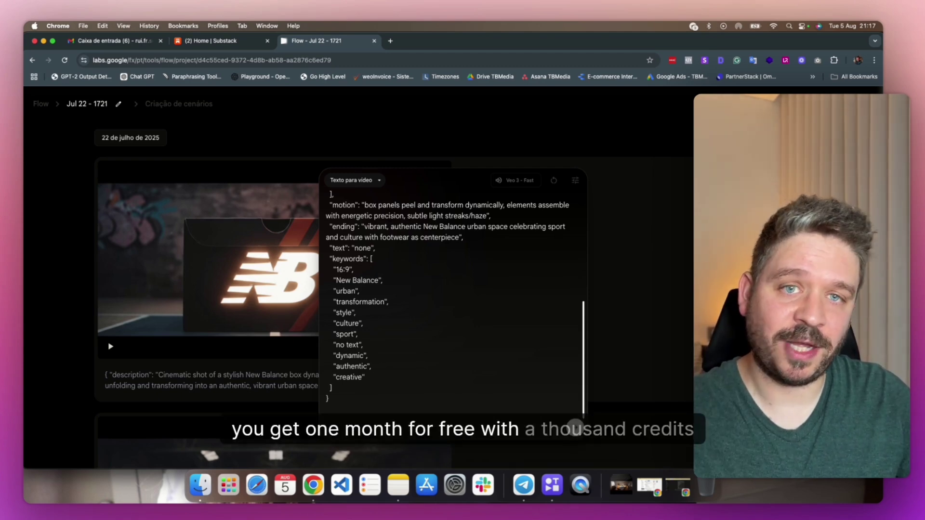
pyautogui.moveTo(319, 315)
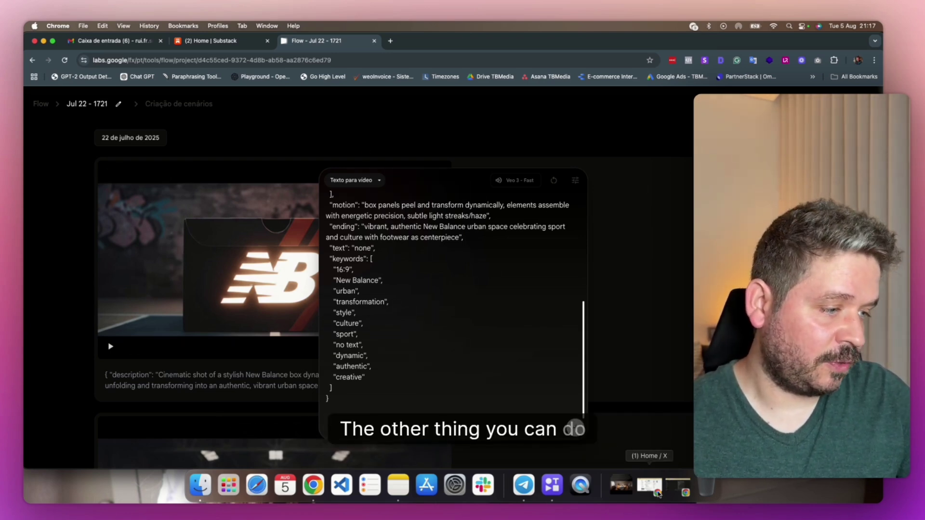
# Restore the Chrome window and go to fal.ai in a new tab
pyautogui.click(657, 489)
pyautogui.click(501, 42)
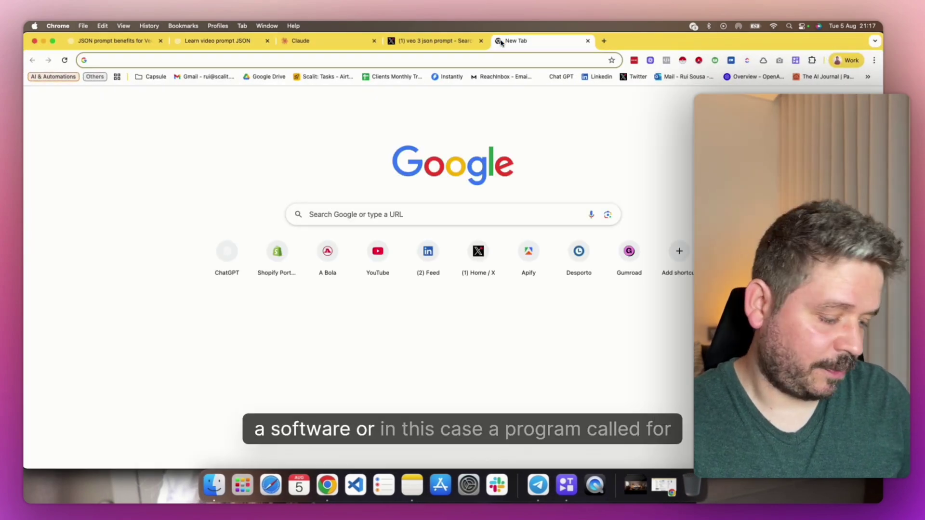
pyautogui.write('fal')
pyautogui.press('Return')
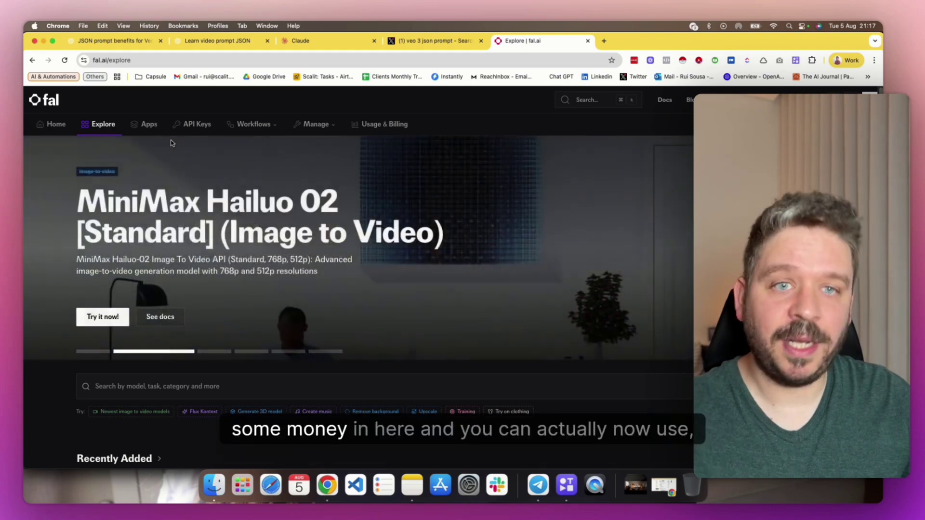
# Search fal.ai's model catalogue for 'veo'
pyautogui.scroll(-5, 149, 188)
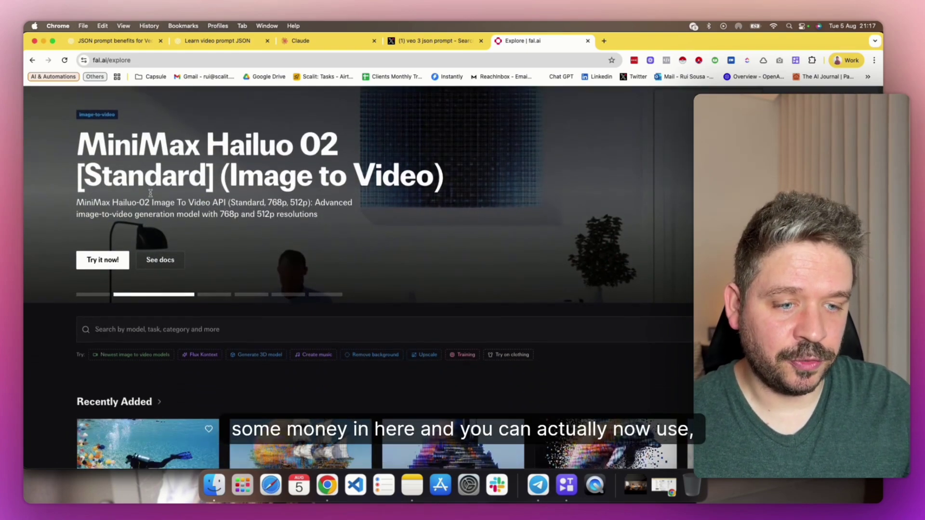
pyautogui.scroll(5, 149, 197)
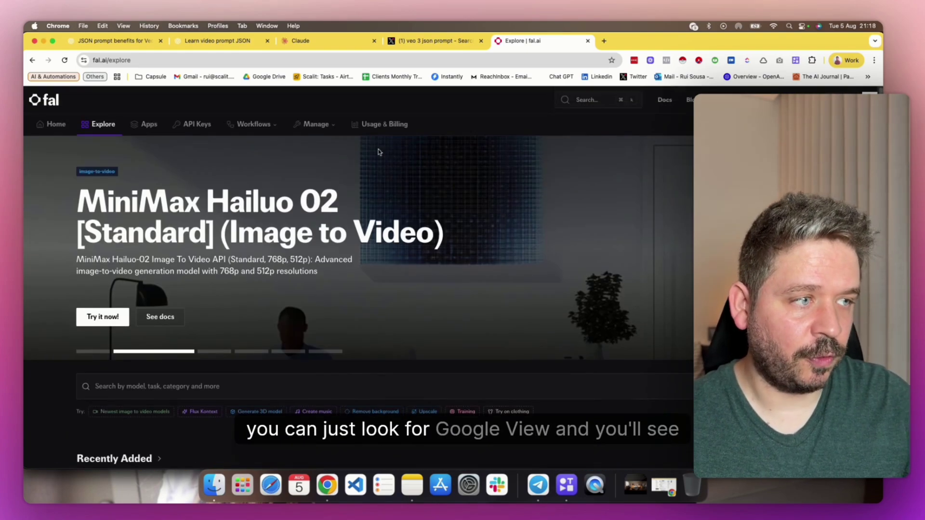
pyautogui.click(578, 102)
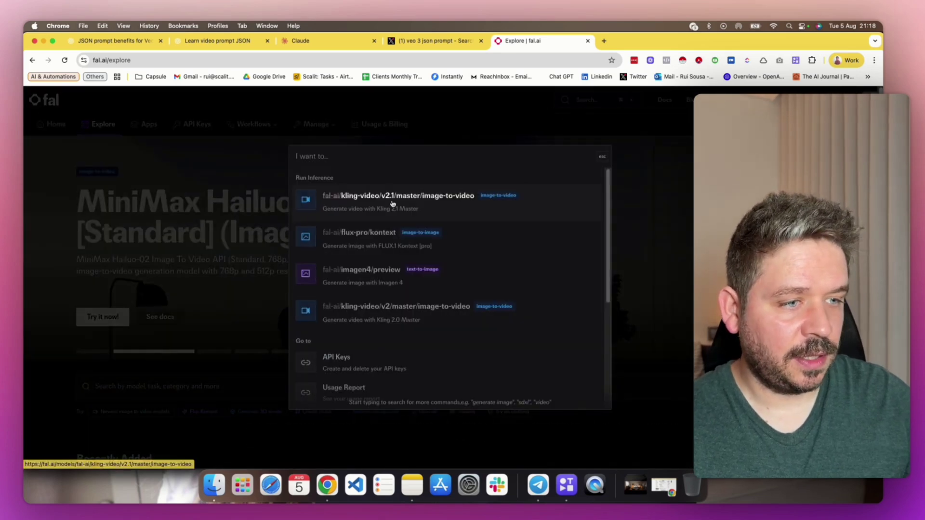
pyautogui.write('veo')
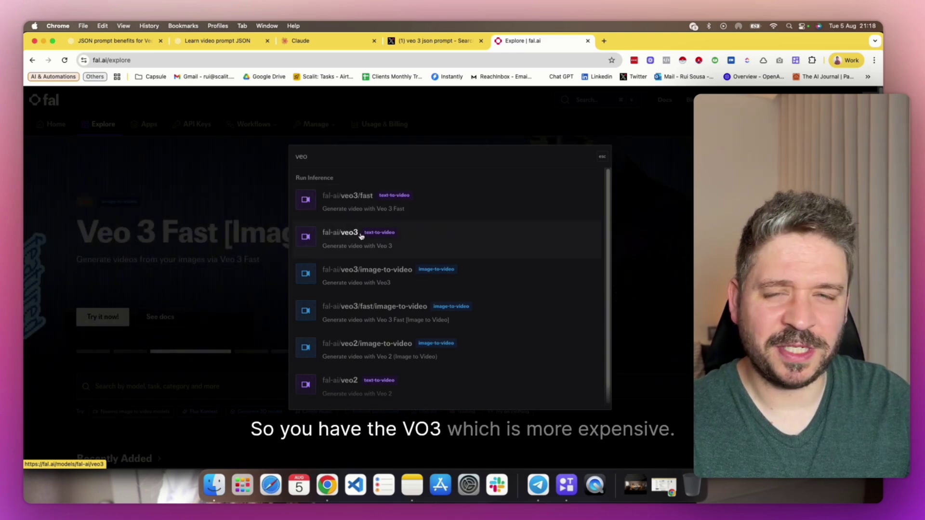
# Open the fal-ai/veo3/fast model page showing its sample street-interview video and pricing
pyautogui.click(368, 203)
pyautogui.scroll(-4, 533, 293)
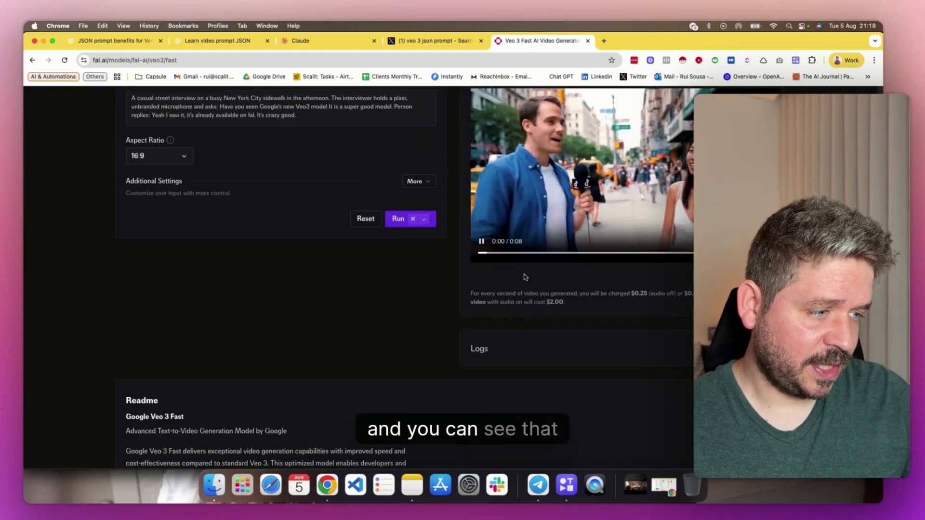
pyautogui.scroll(2, 626, 337)
pyautogui.scroll(1, 639, 360)
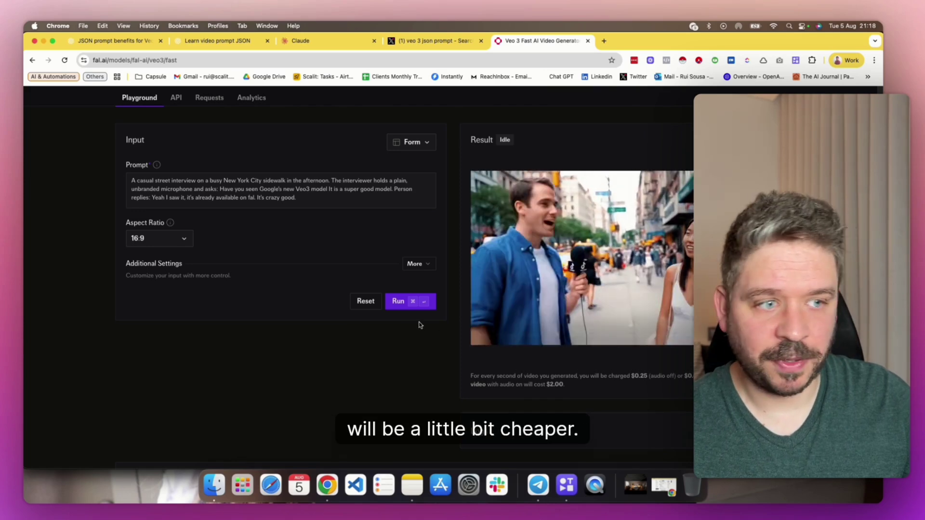
pyautogui.scroll(1, 429, 320)
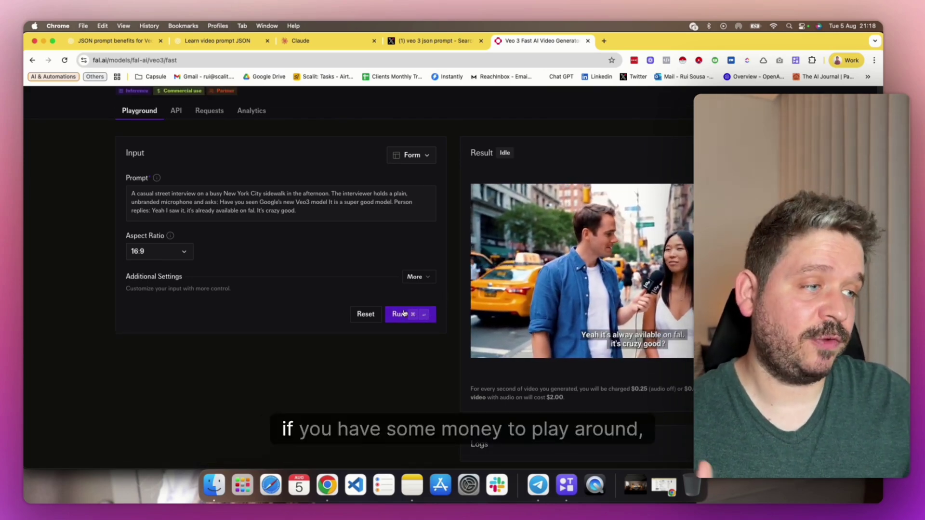
pyautogui.scroll(5, 304, 265)
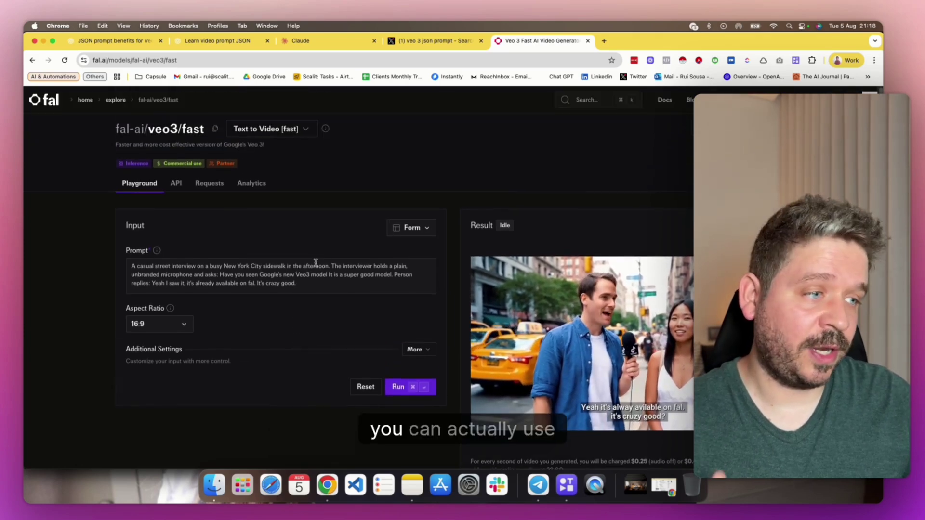